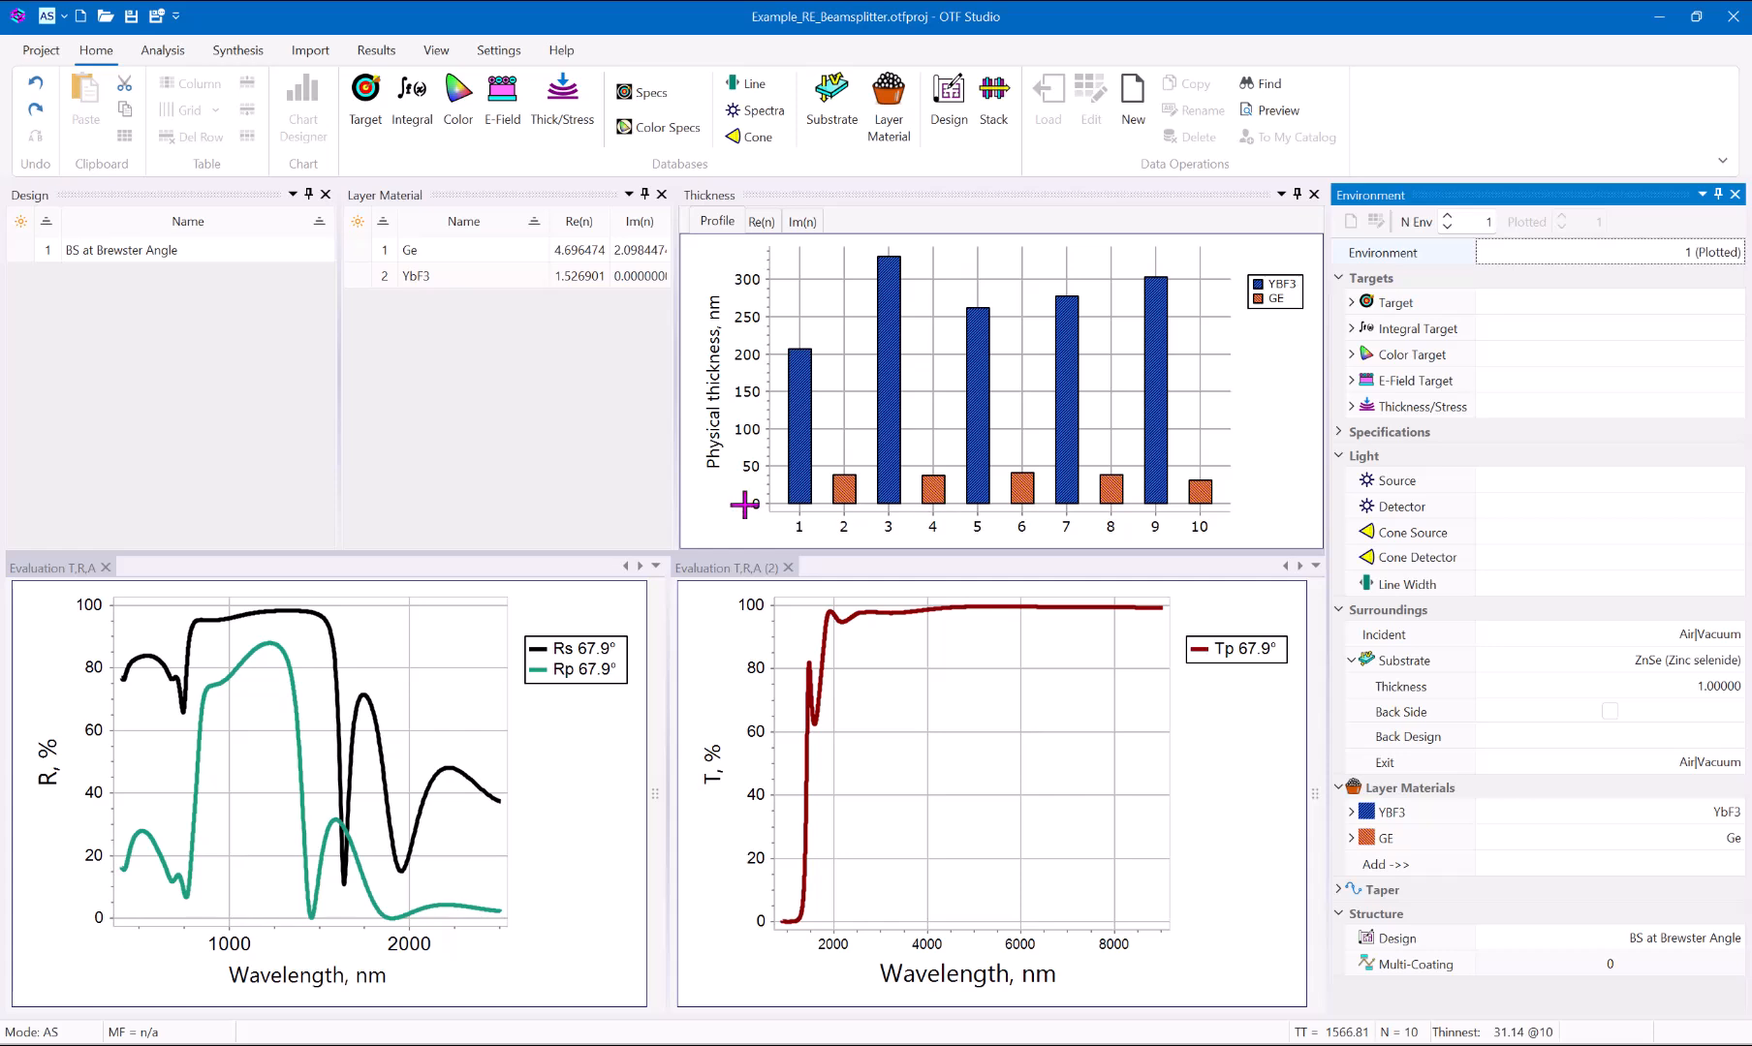
Switch the beamsplitter project to RE Mode and load the Meas TA 0° measurement.
{"action": "mouse_move", "coordinate": [888, 389]}
{"action": "left_click", "coordinate": [65, 18]}
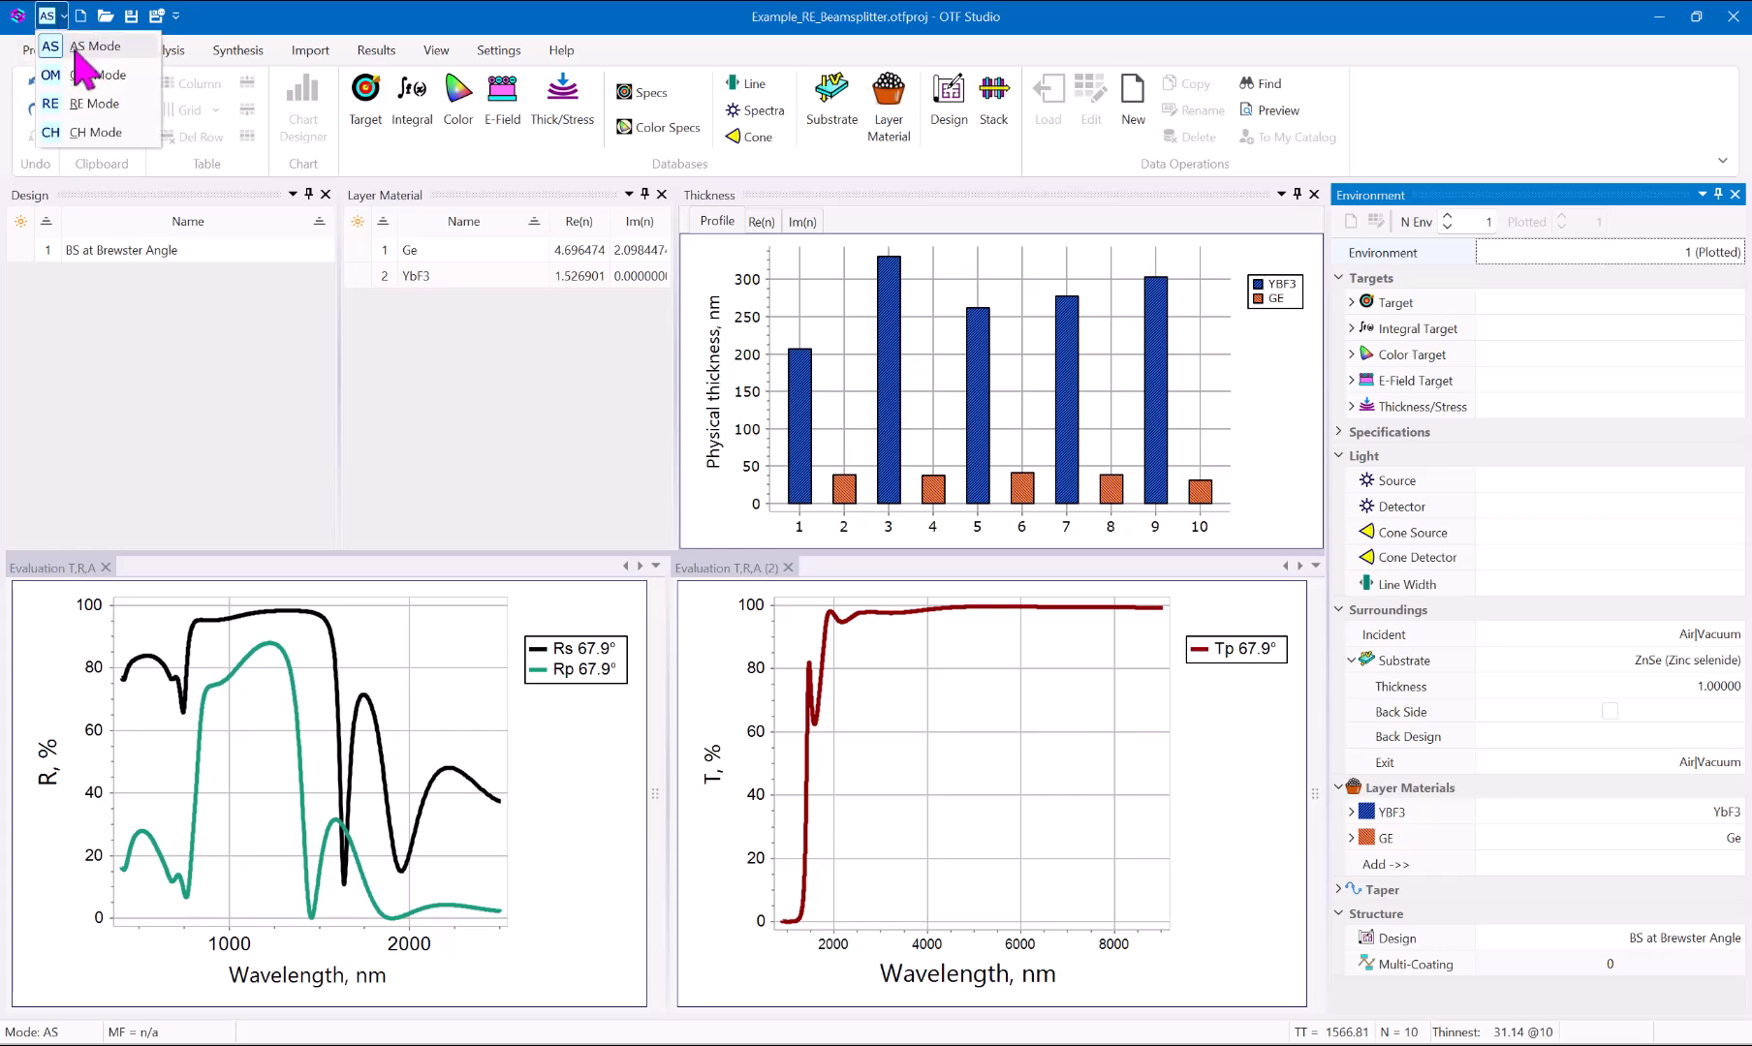
{"action": "left_click", "coordinate": [93, 103]}
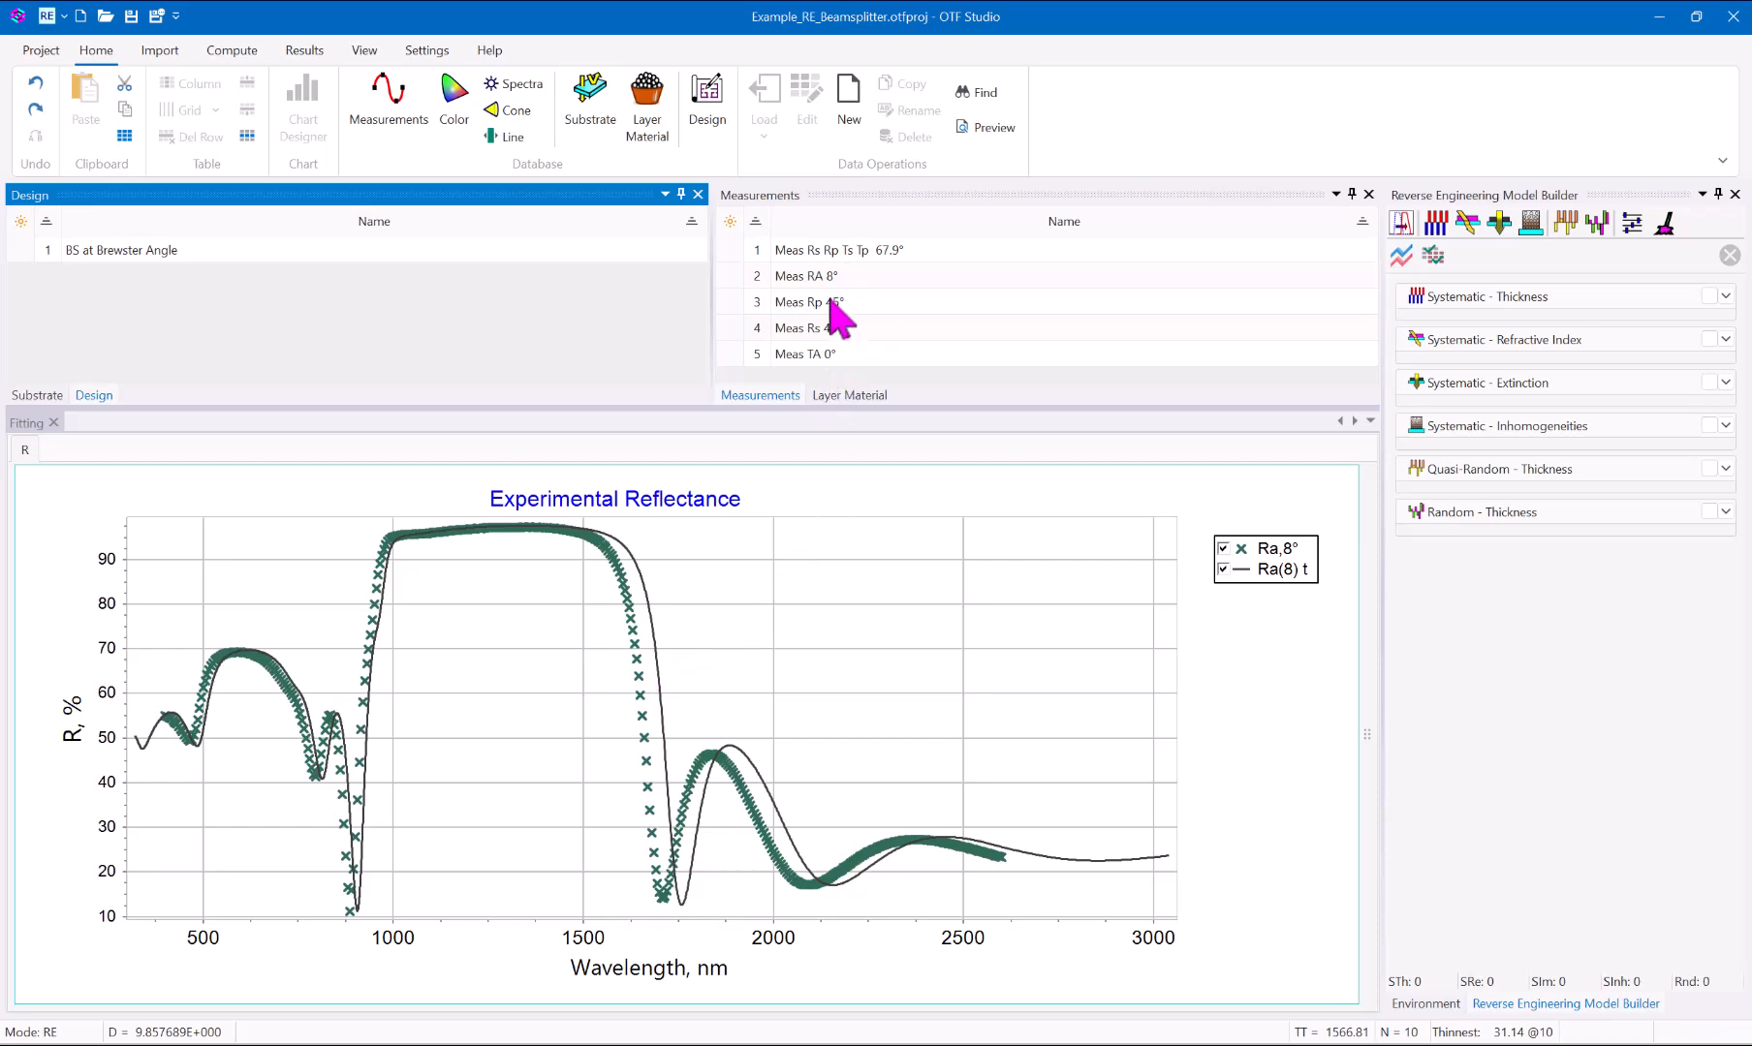
{"action": "left_click", "coordinate": [814, 357]}
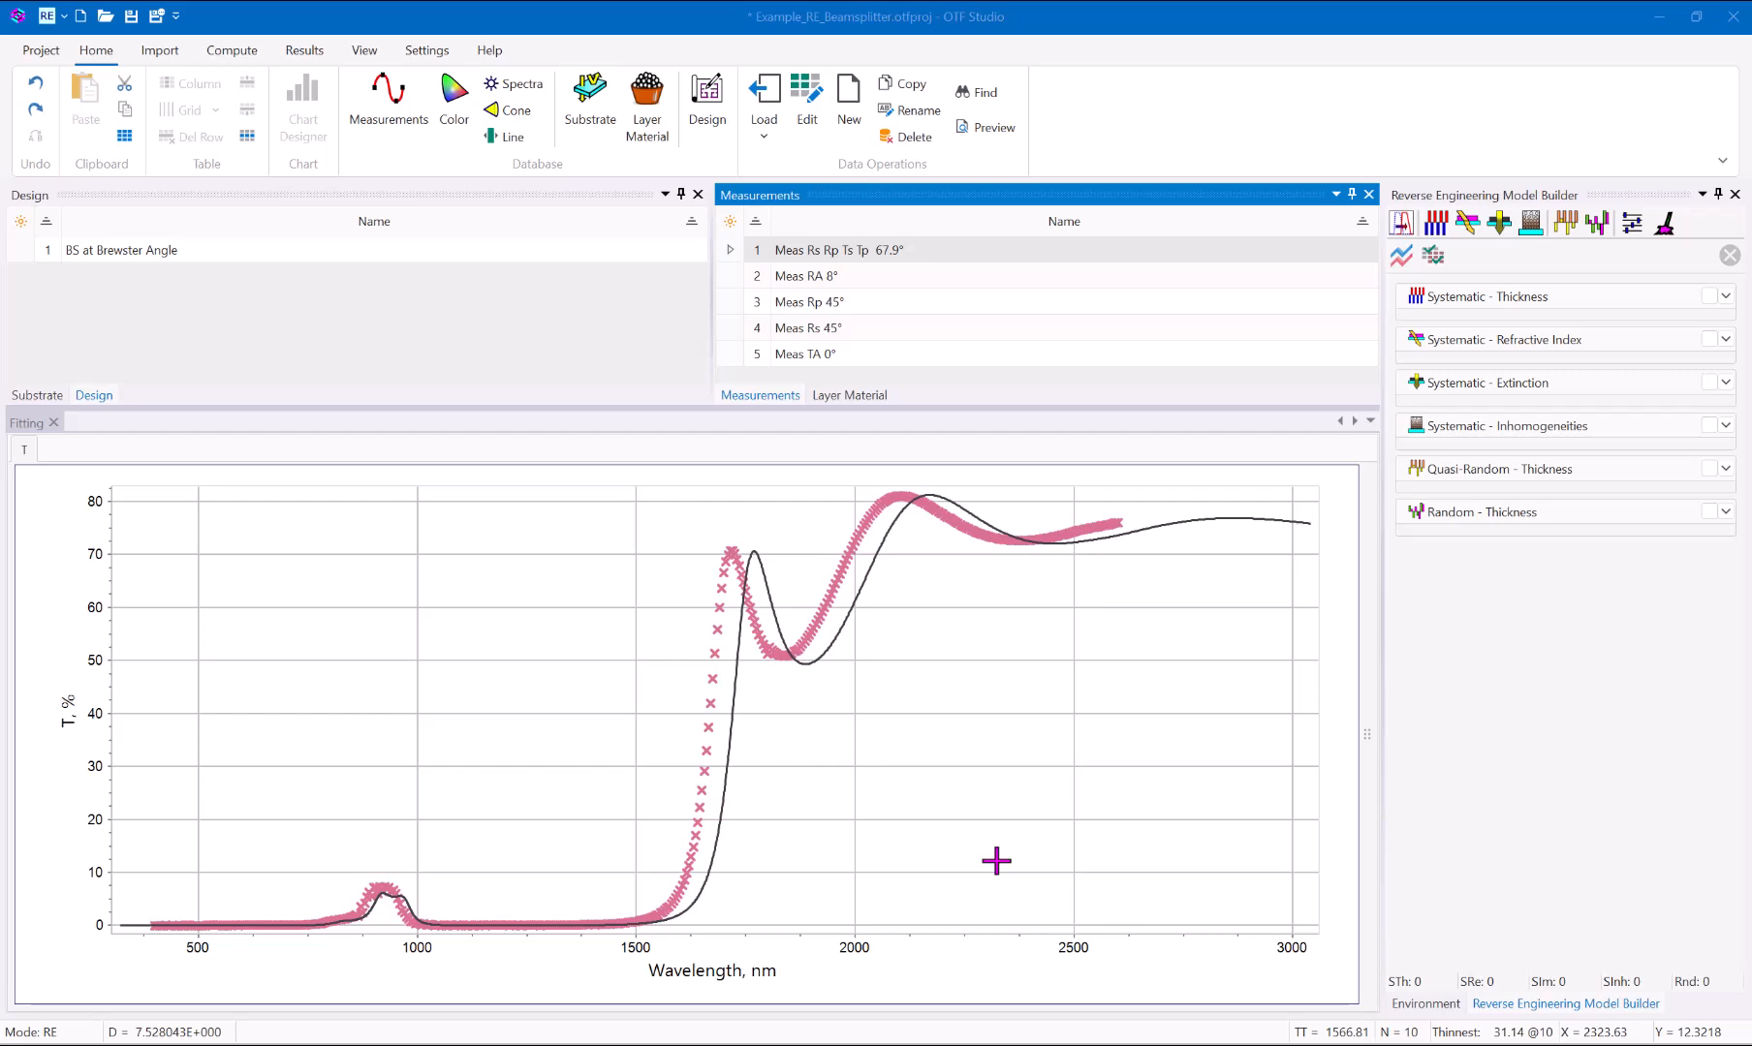
Combine the measurements Meas RA 8°, Meas Rp 45°, Meas Rs 45° and Meas TA 0° into a new item named Combined.
{"action": "left_click", "coordinate": [860, 281]}
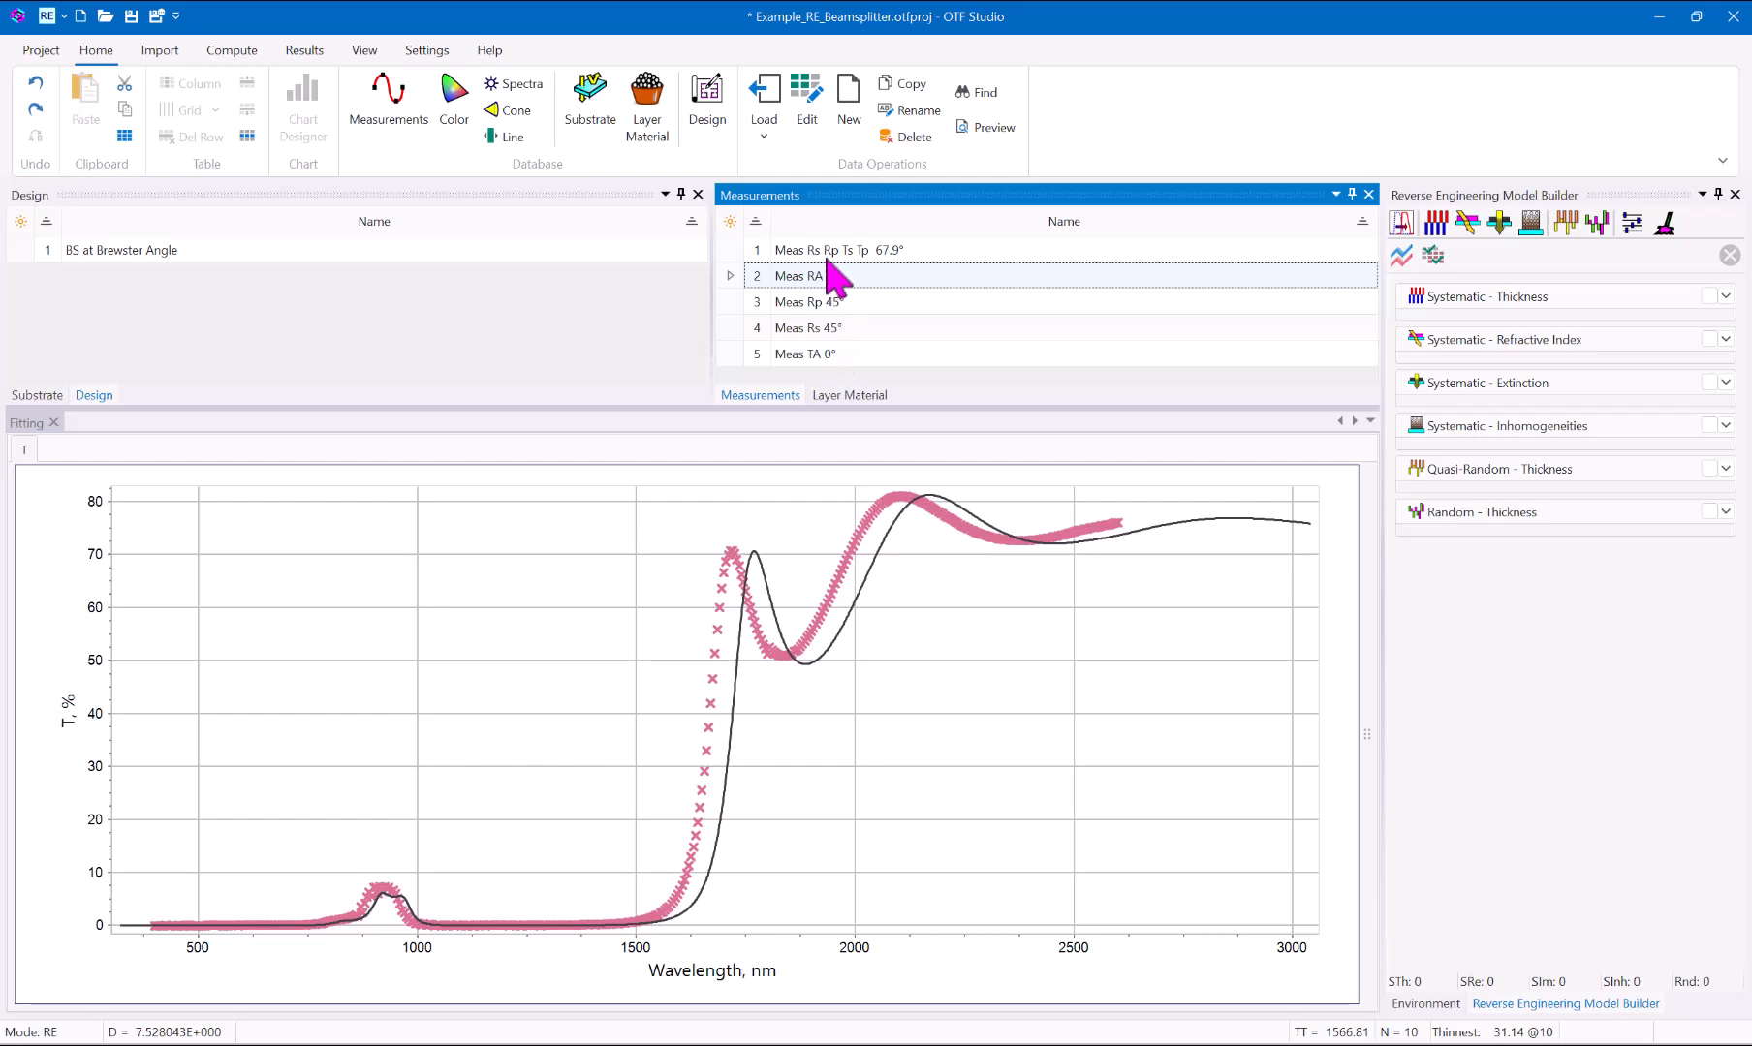
{"action": "left_click", "coordinate": [822, 355], "text": "shift"}
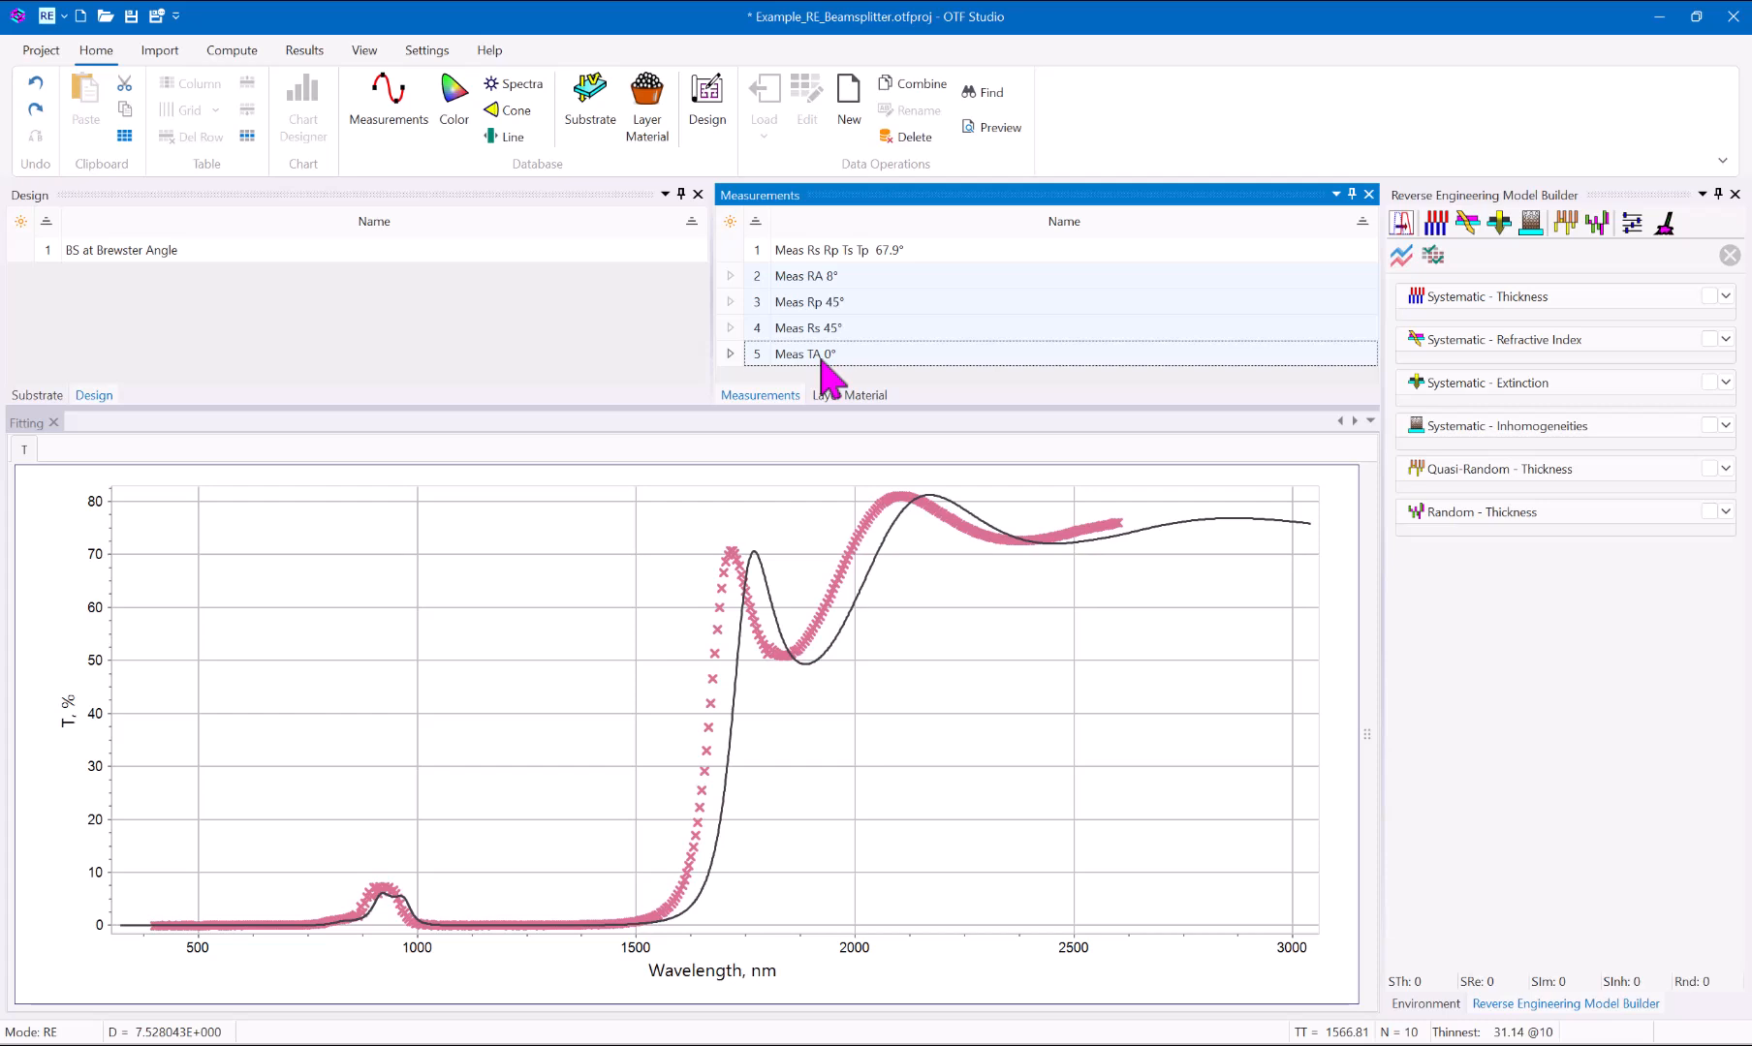
{"action": "left_click", "coordinate": [916, 86]}
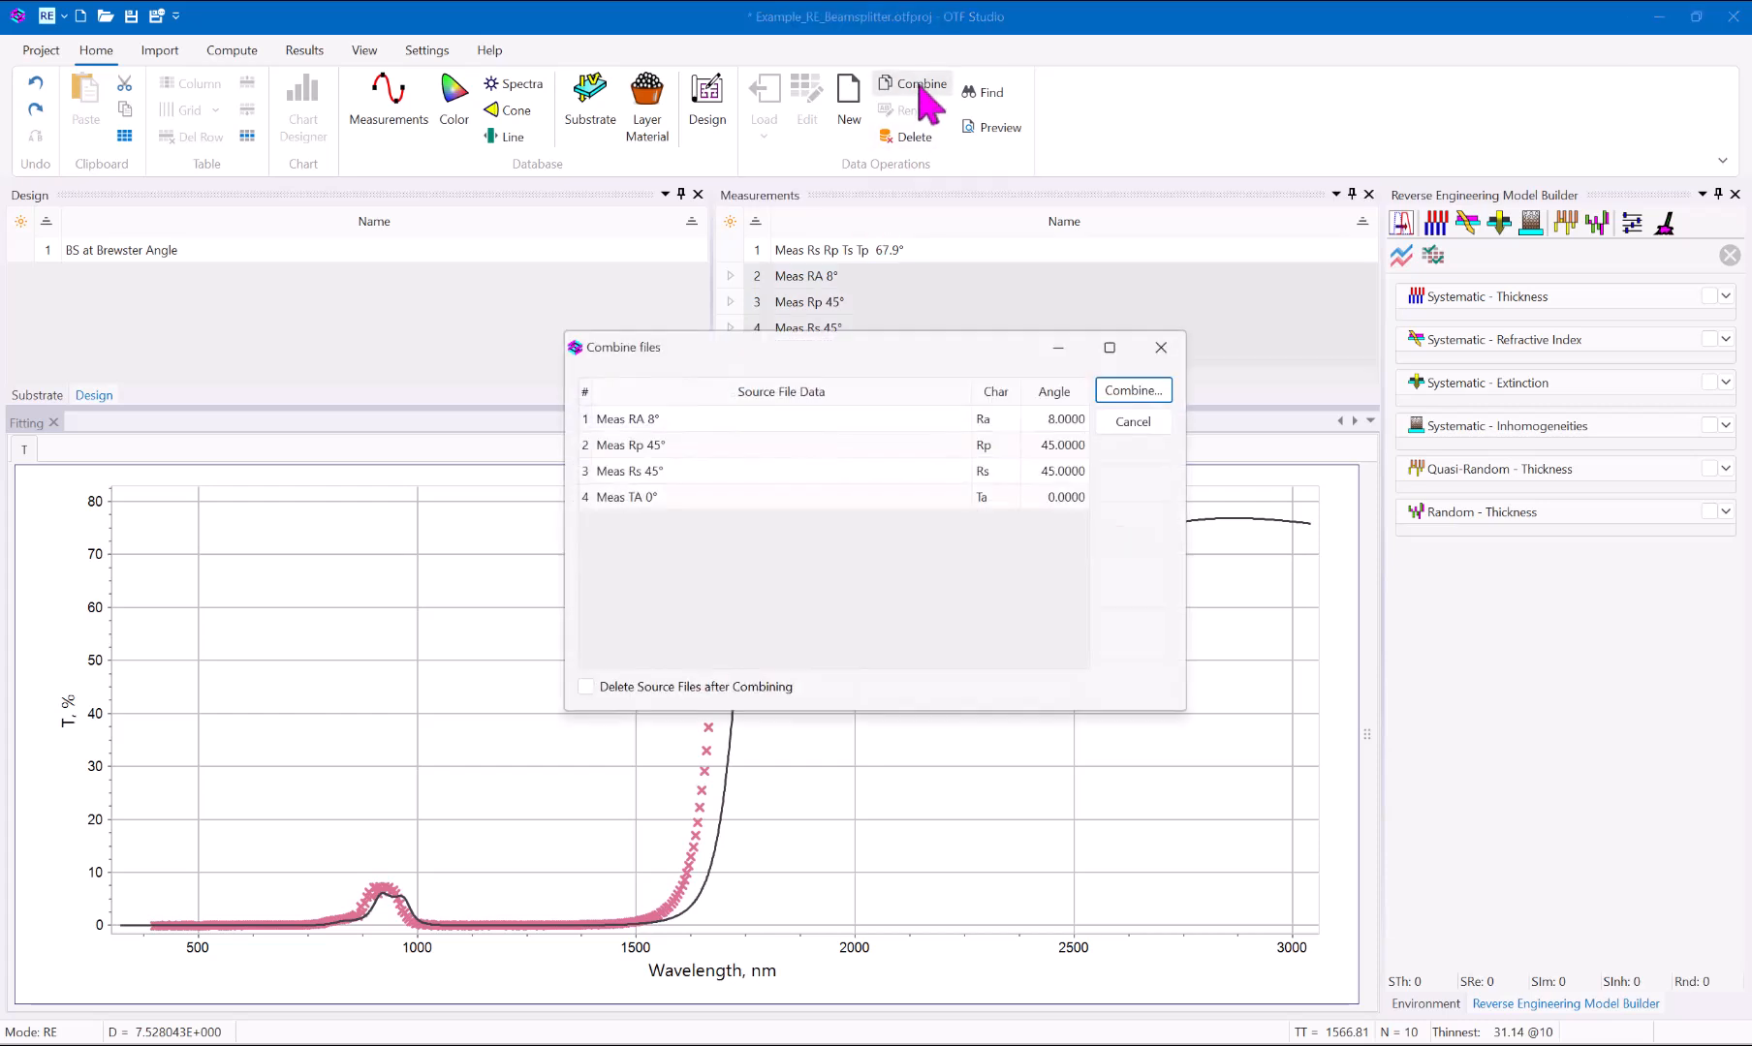
{"action": "left_click", "coordinate": [1129, 391]}
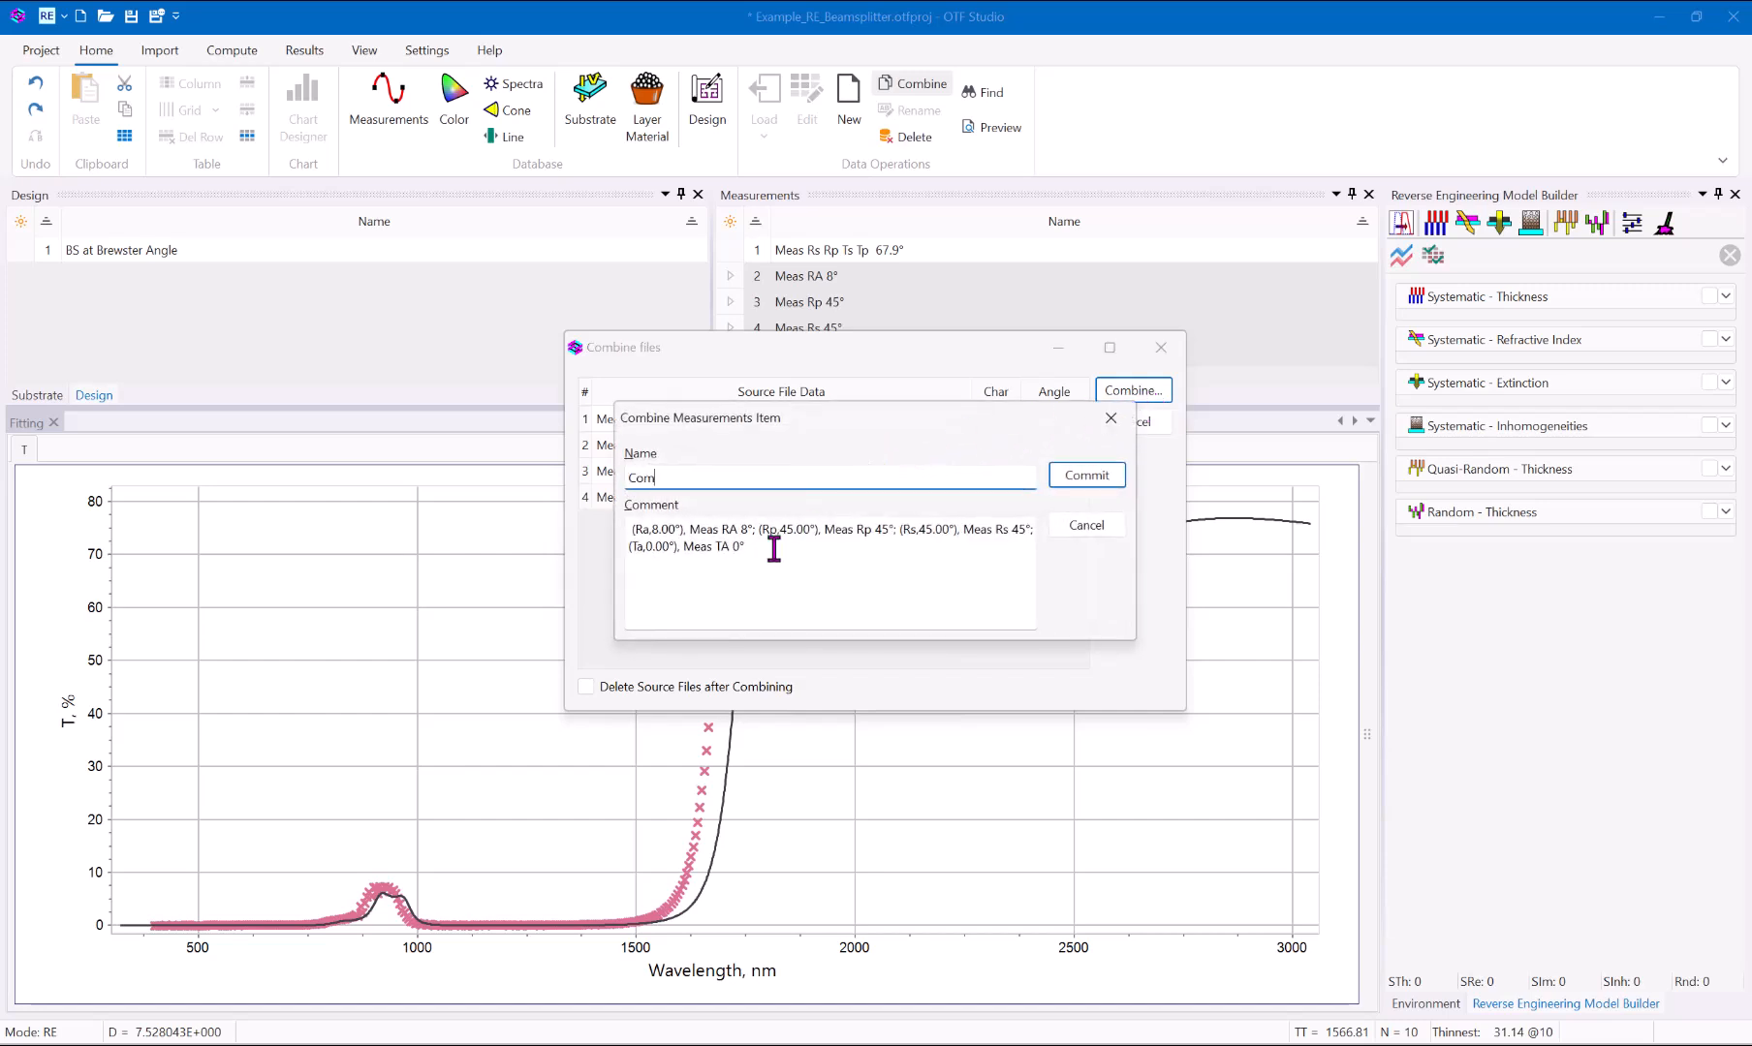
{"action": "type", "text": "Combined"}
{"action": "left_click", "coordinate": [1085, 474]}
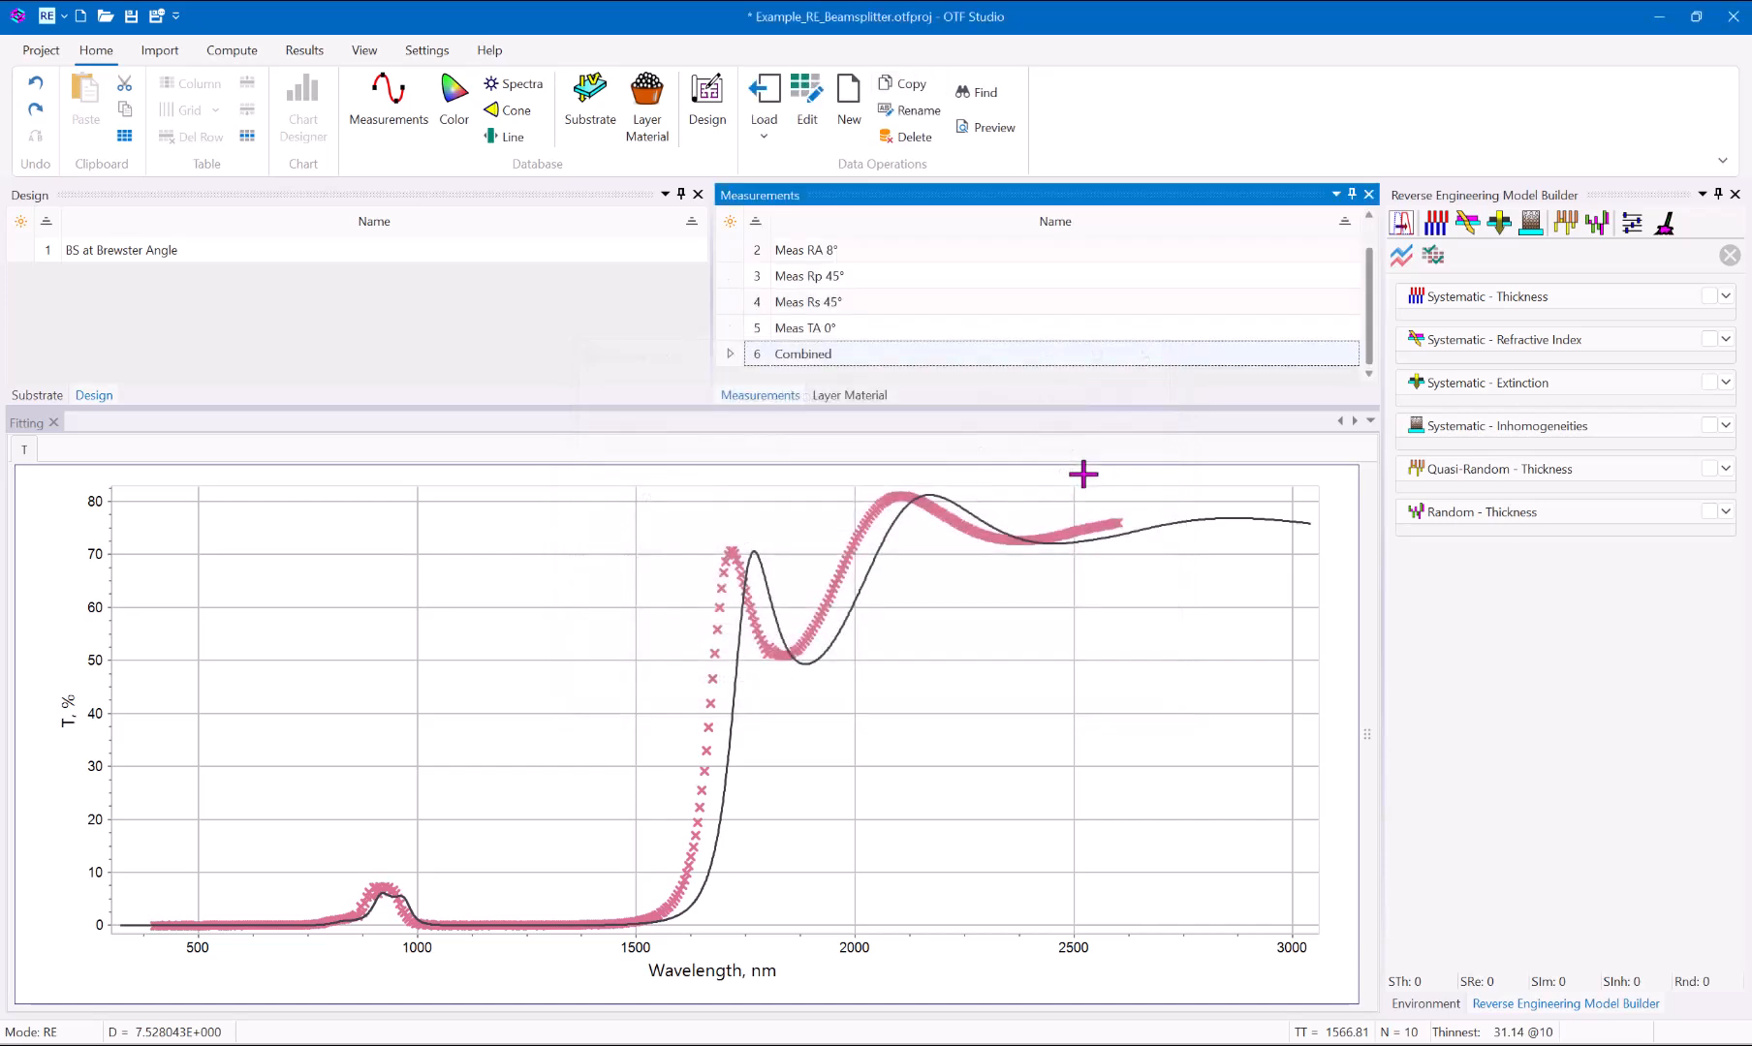
Load the Combined measurement and widen the transmittance chart in the Fitting window.
{"action": "left_click", "coordinate": [825, 354]}
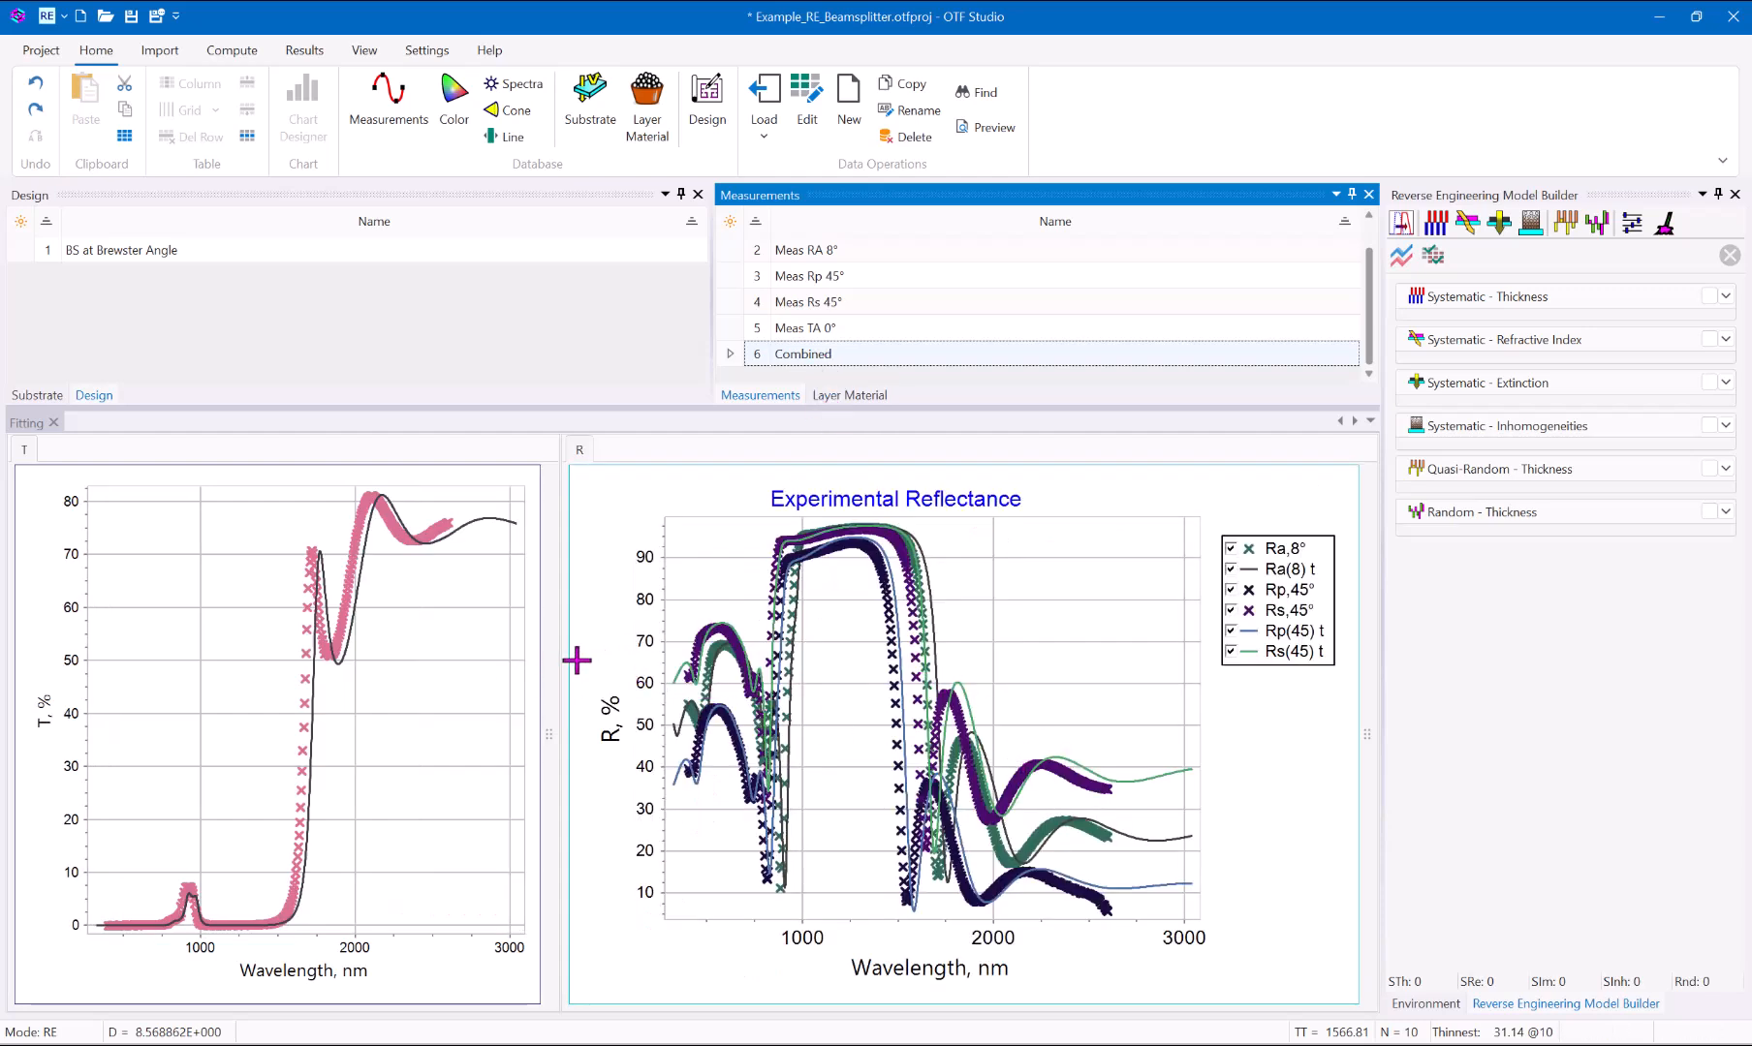
{"action": "left_click_drag", "start_coordinate": [562, 659], "coordinate": [638, 673]}
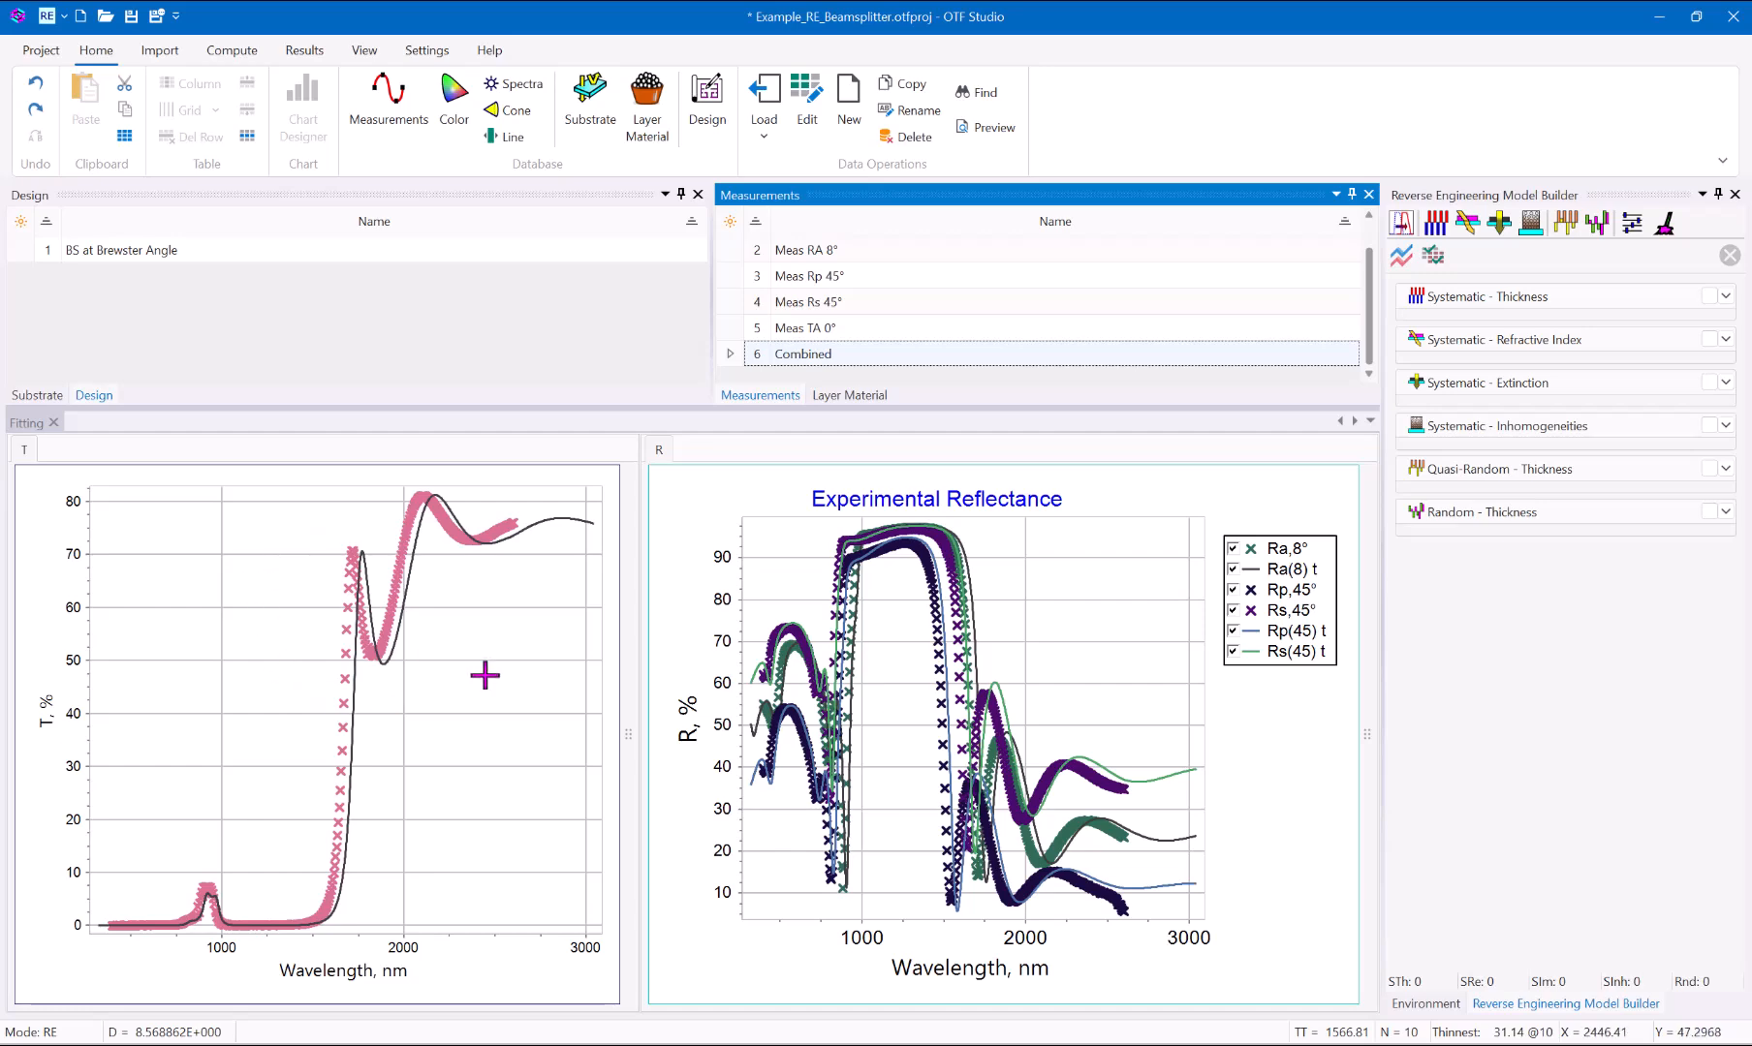
Make the legend visible on the transmittance fitting chart with the Chart Designer and commit the change.
{"action": "left_click", "coordinate": [455, 695]}
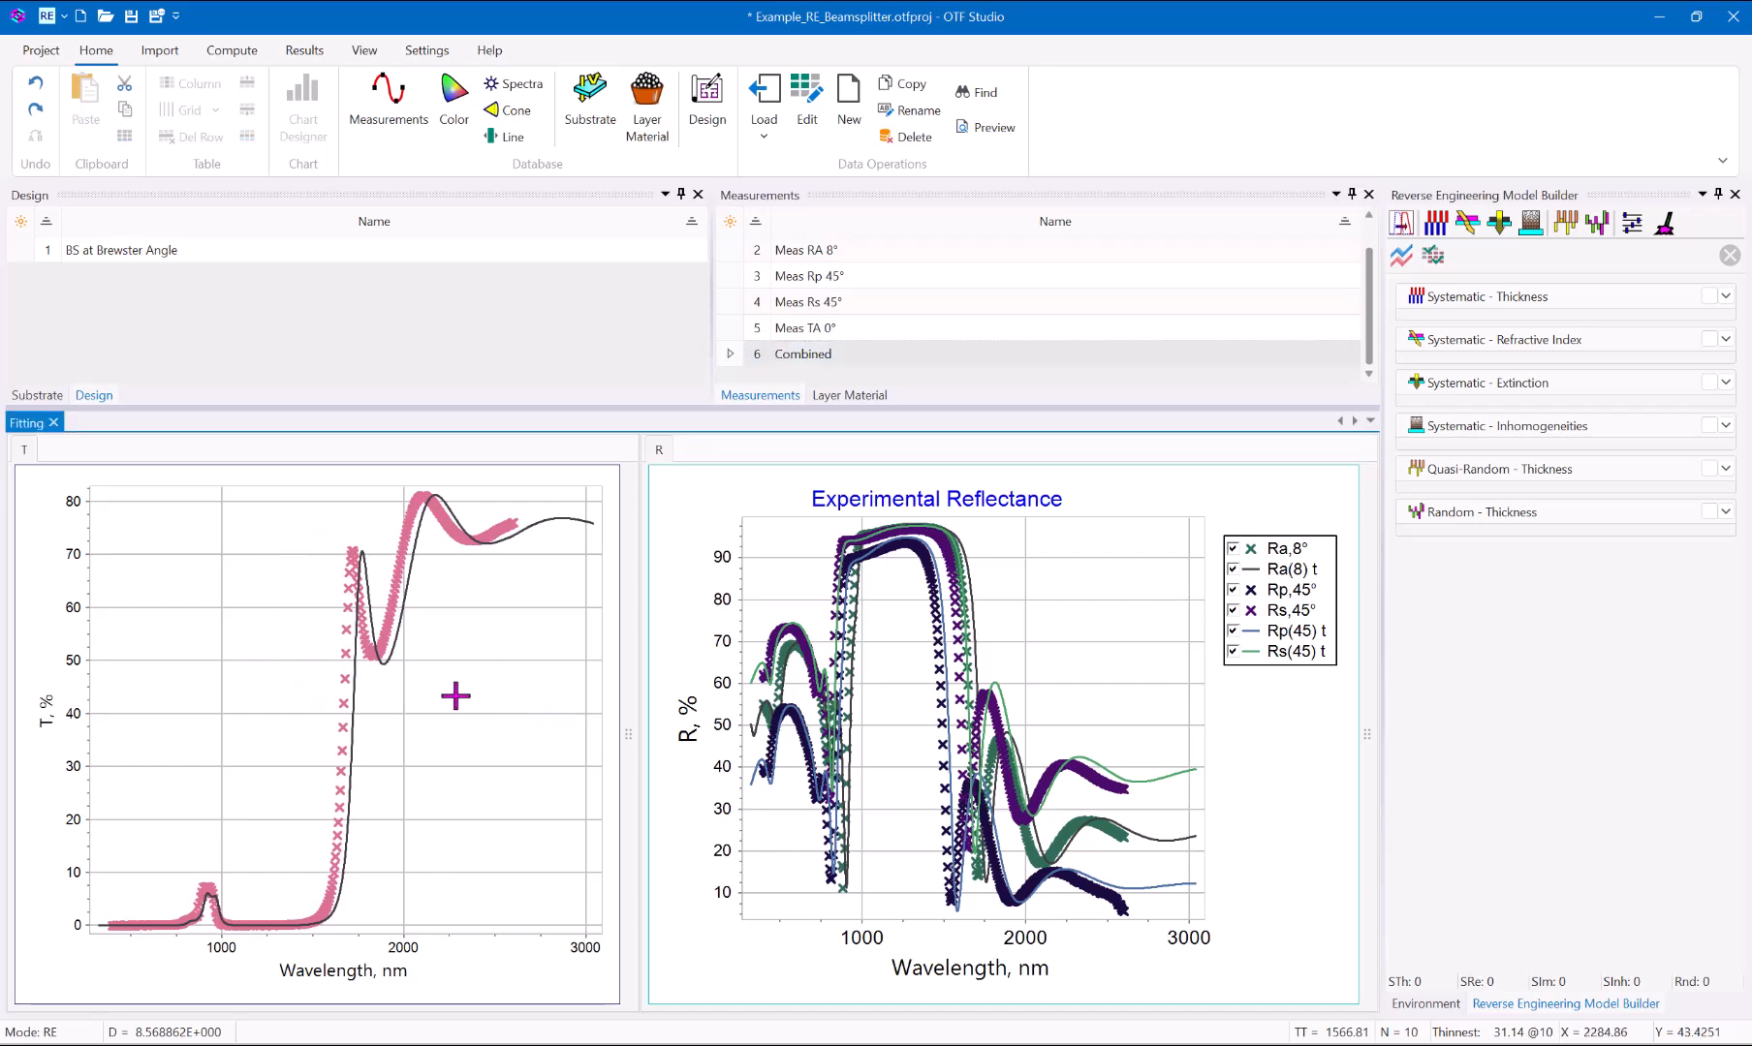
{"action": "double_click", "coordinate": [455, 696]}
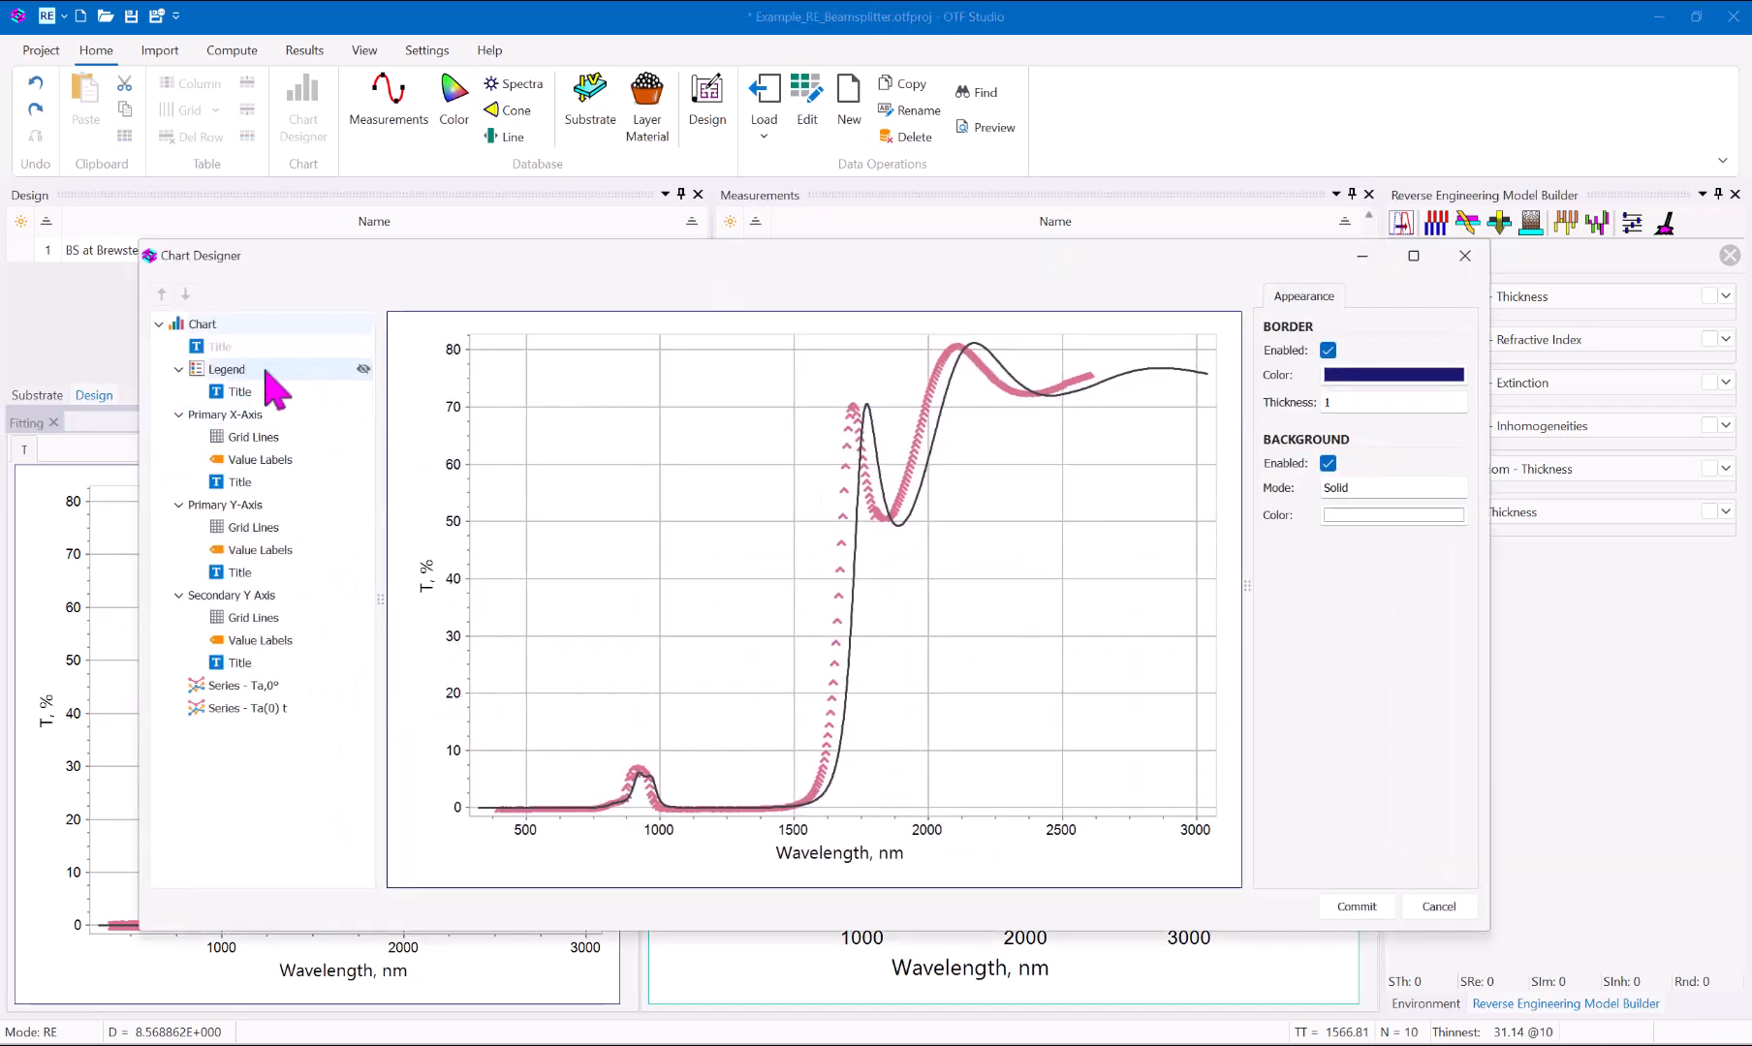
{"action": "left_click", "coordinate": [363, 369]}
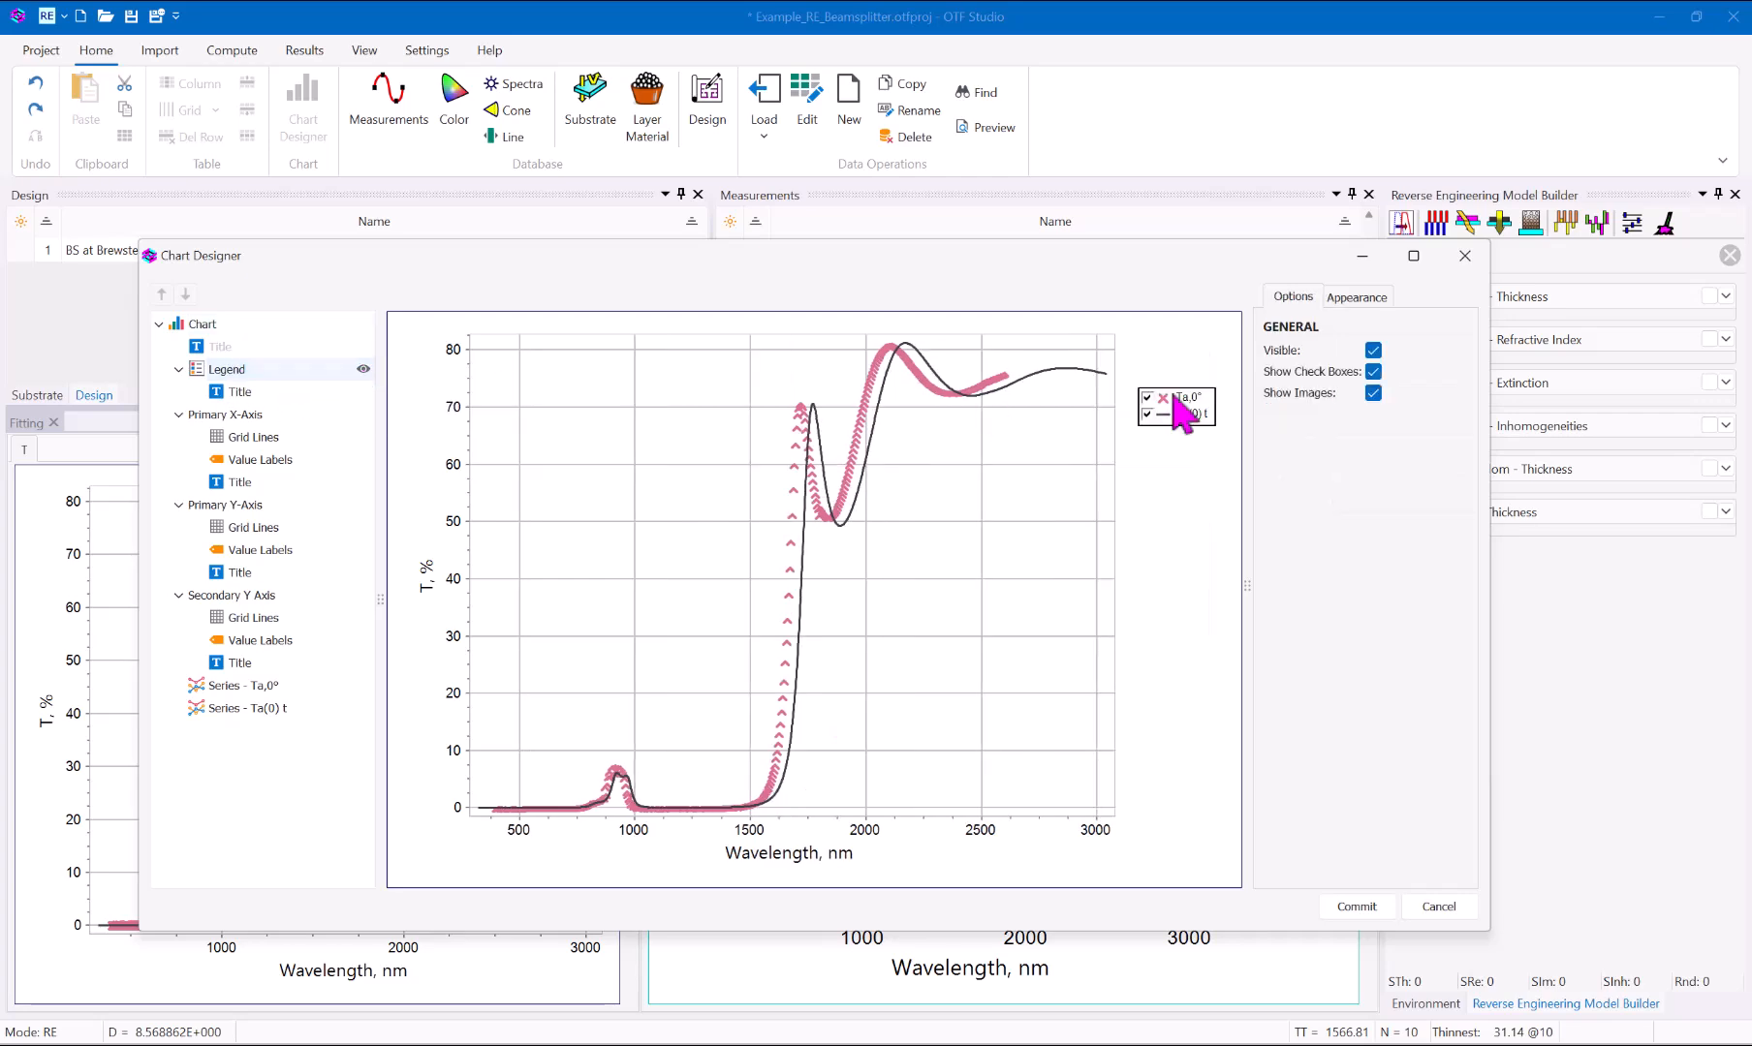
{"action": "left_click", "coordinate": [1359, 908]}
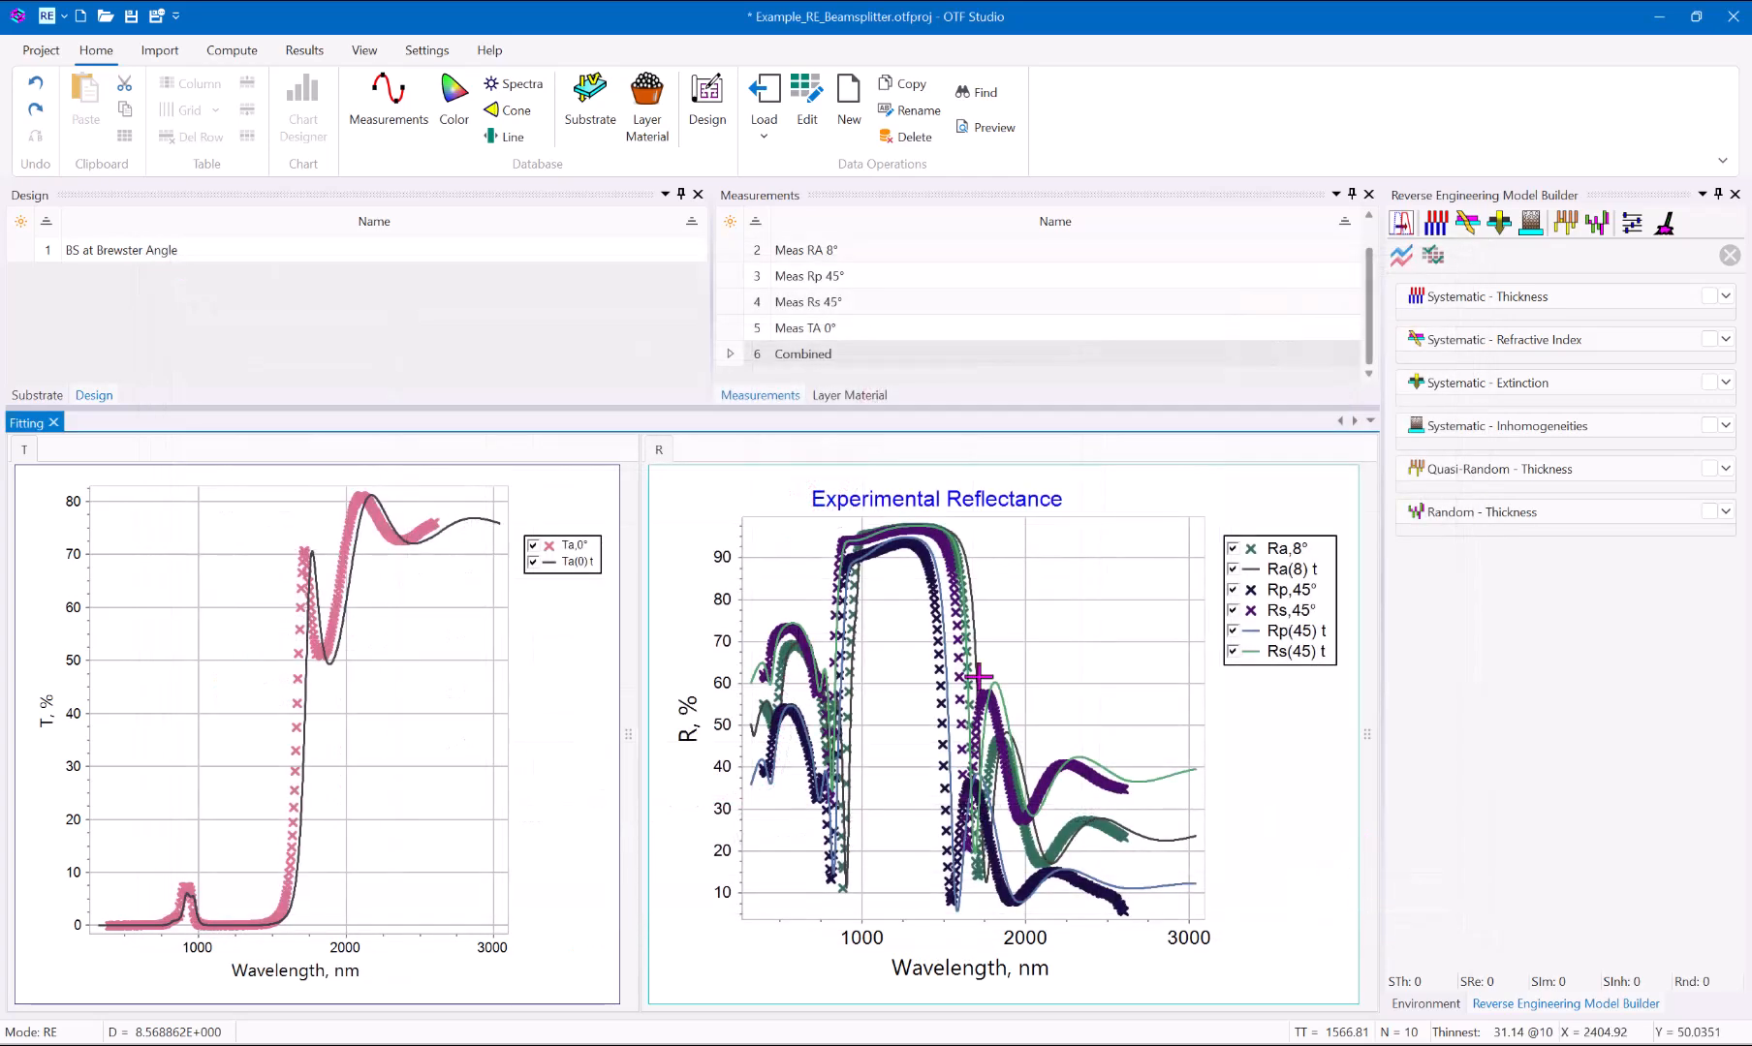
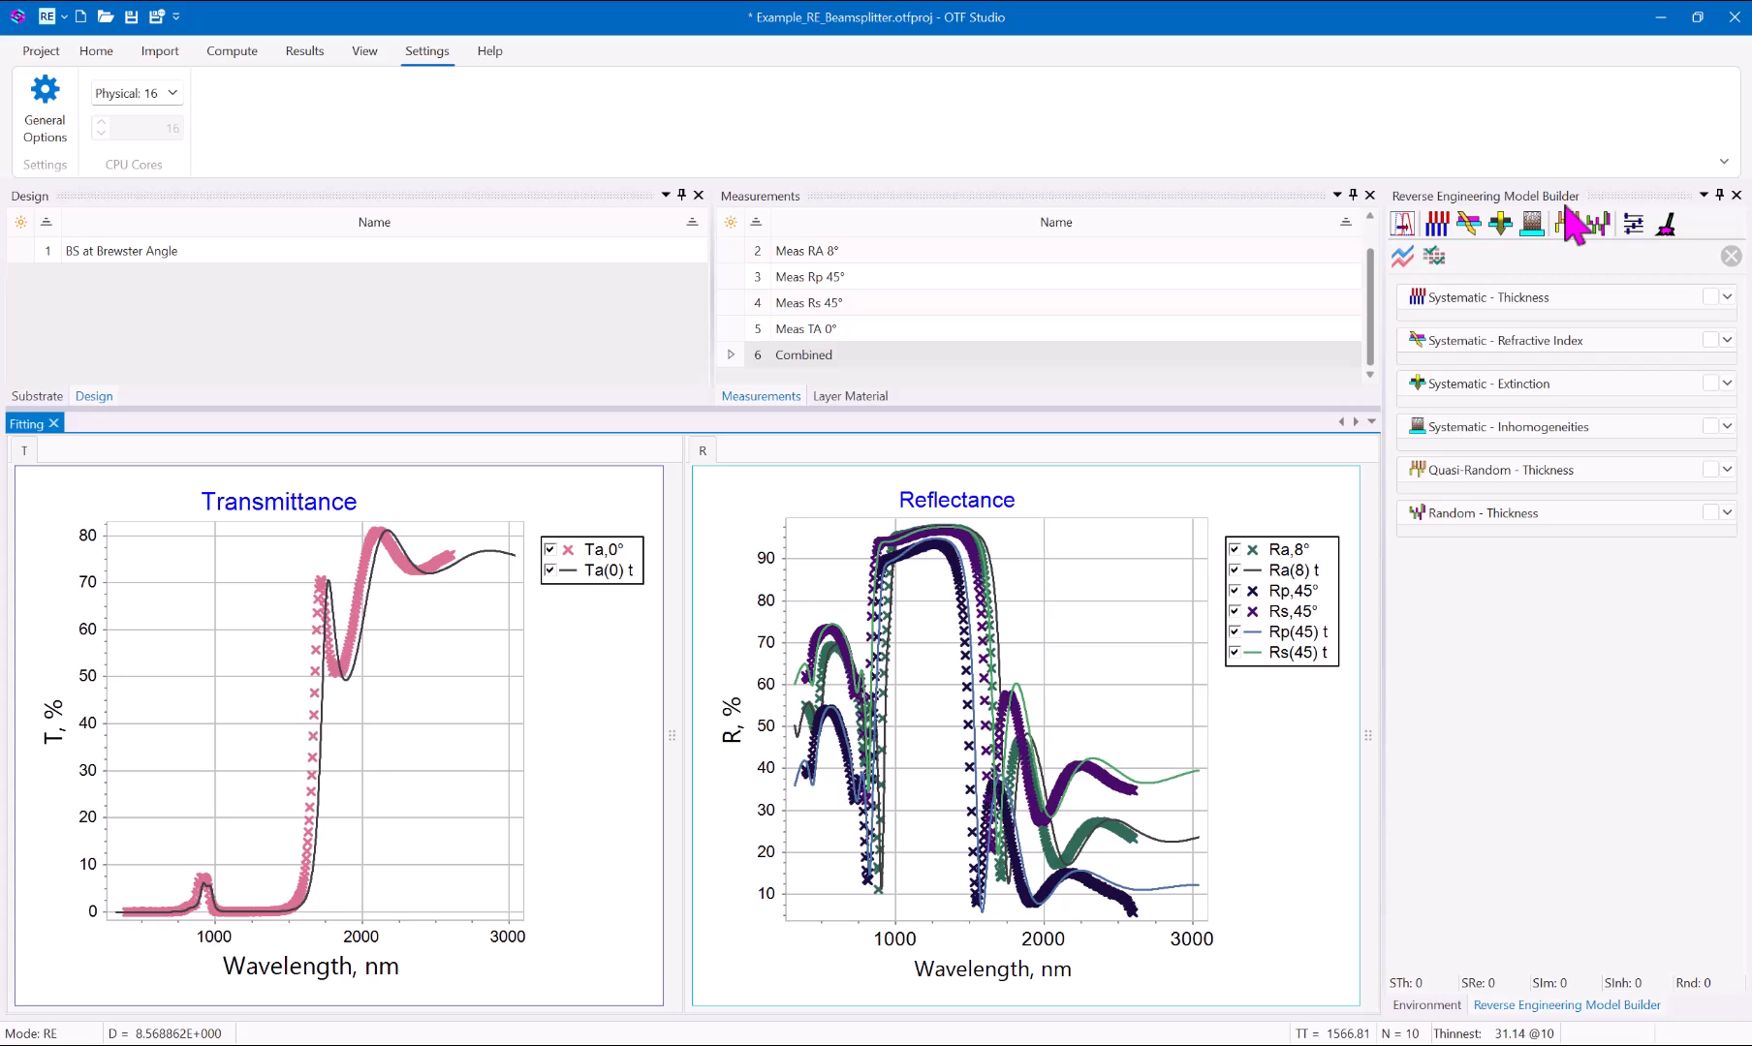
Enable the Systematic - Thickness model with YbF3 and Ge both active as Constant, and run the fitting procedure.
{"action": "left_click", "coordinate": [1709, 296]}
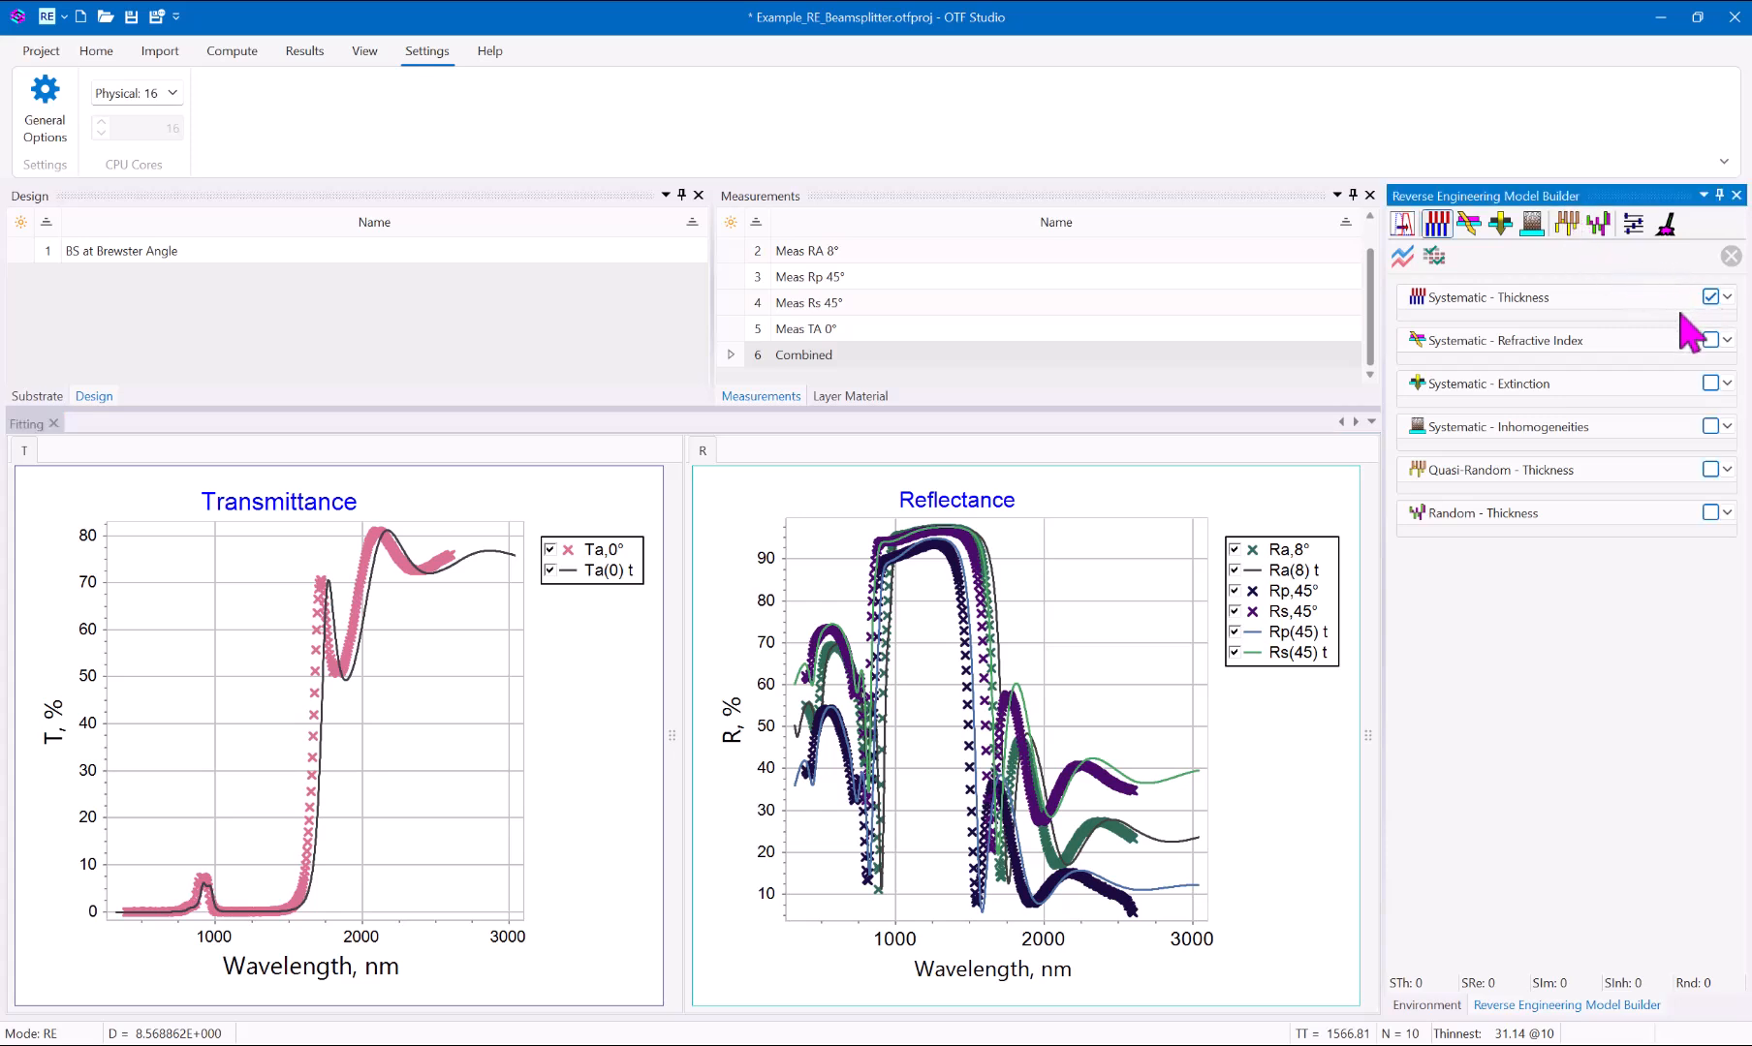
{"action": "left_click", "coordinate": [1727, 298]}
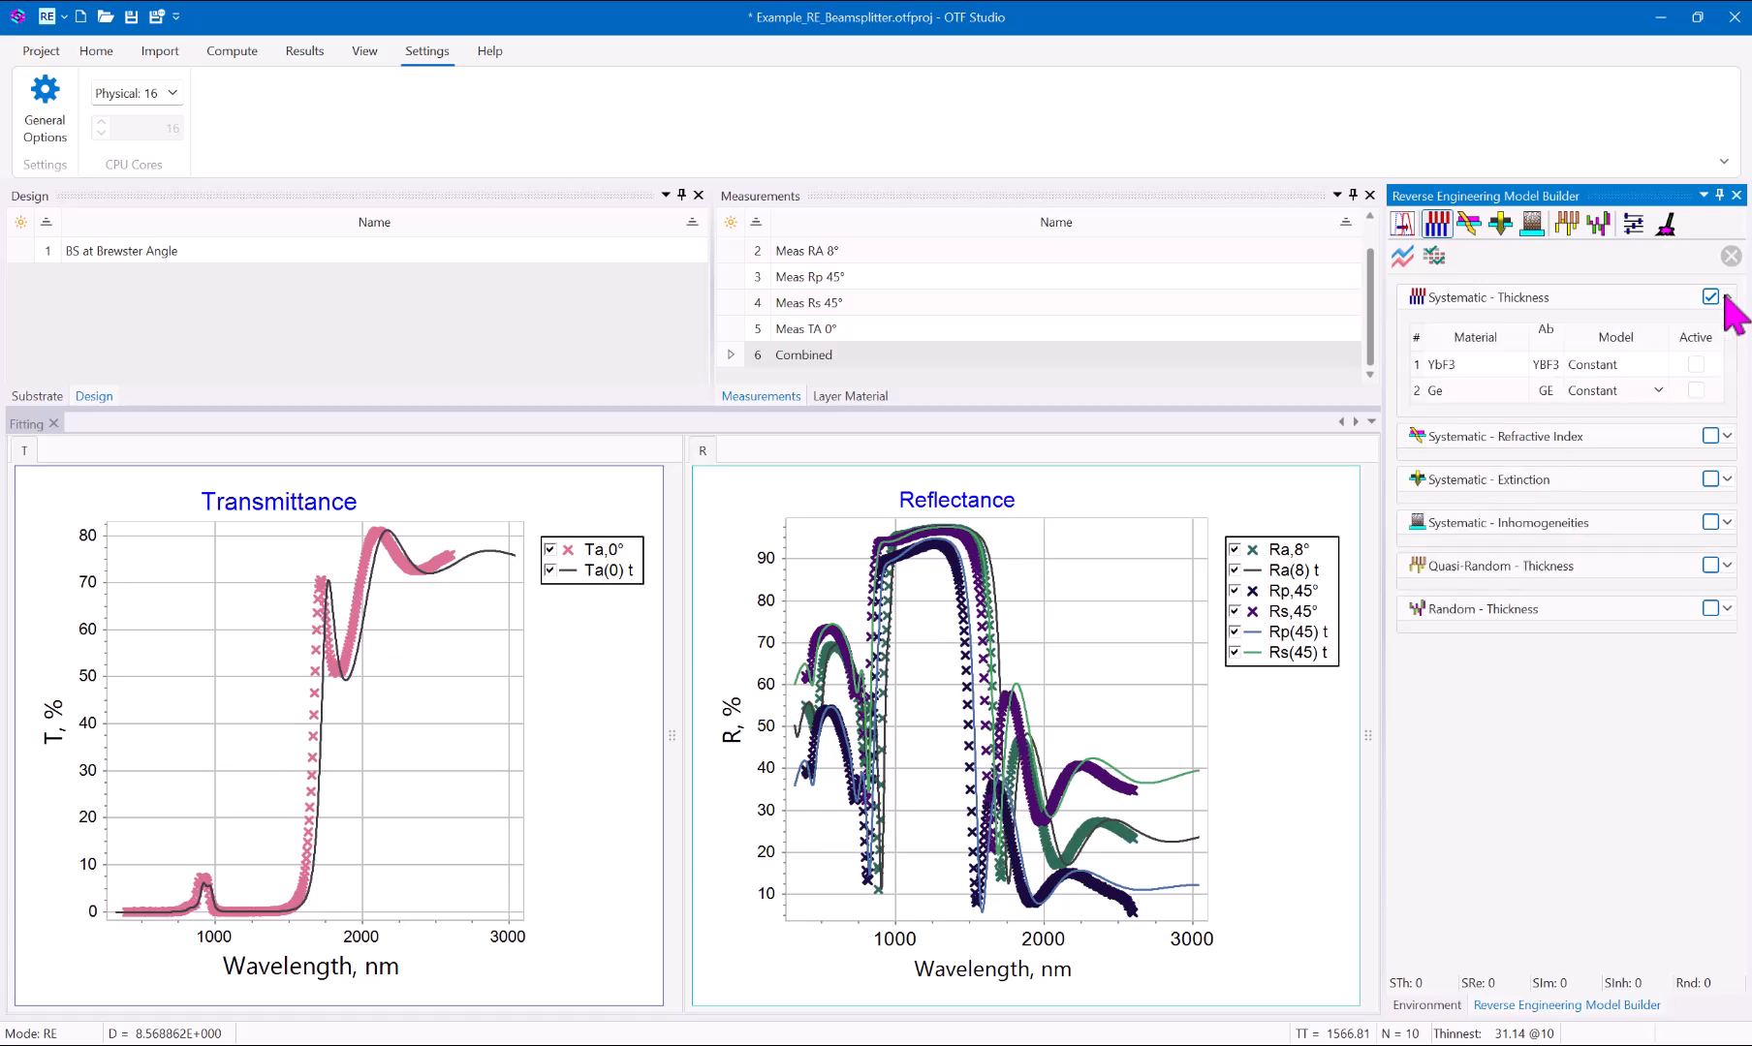
{"action": "left_click", "coordinate": [1695, 365]}
{"action": "left_click", "coordinate": [1696, 390]}
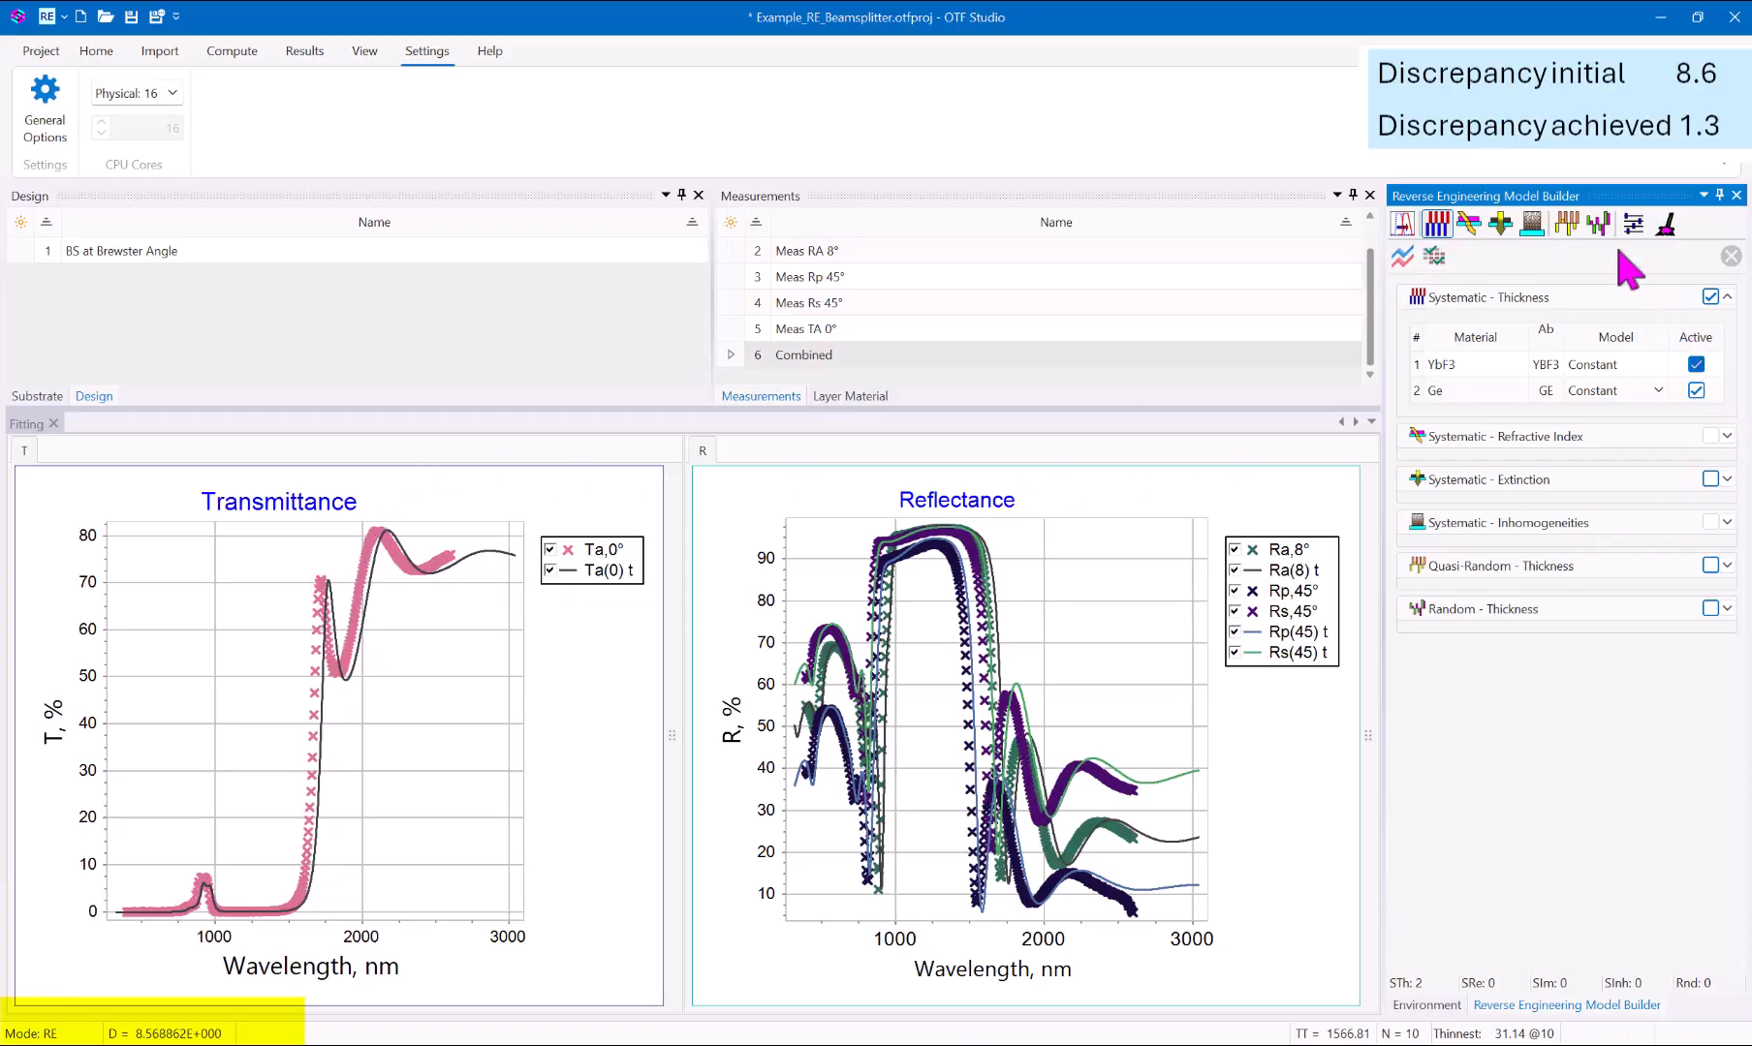
{"action": "left_click", "coordinate": [1402, 256]}
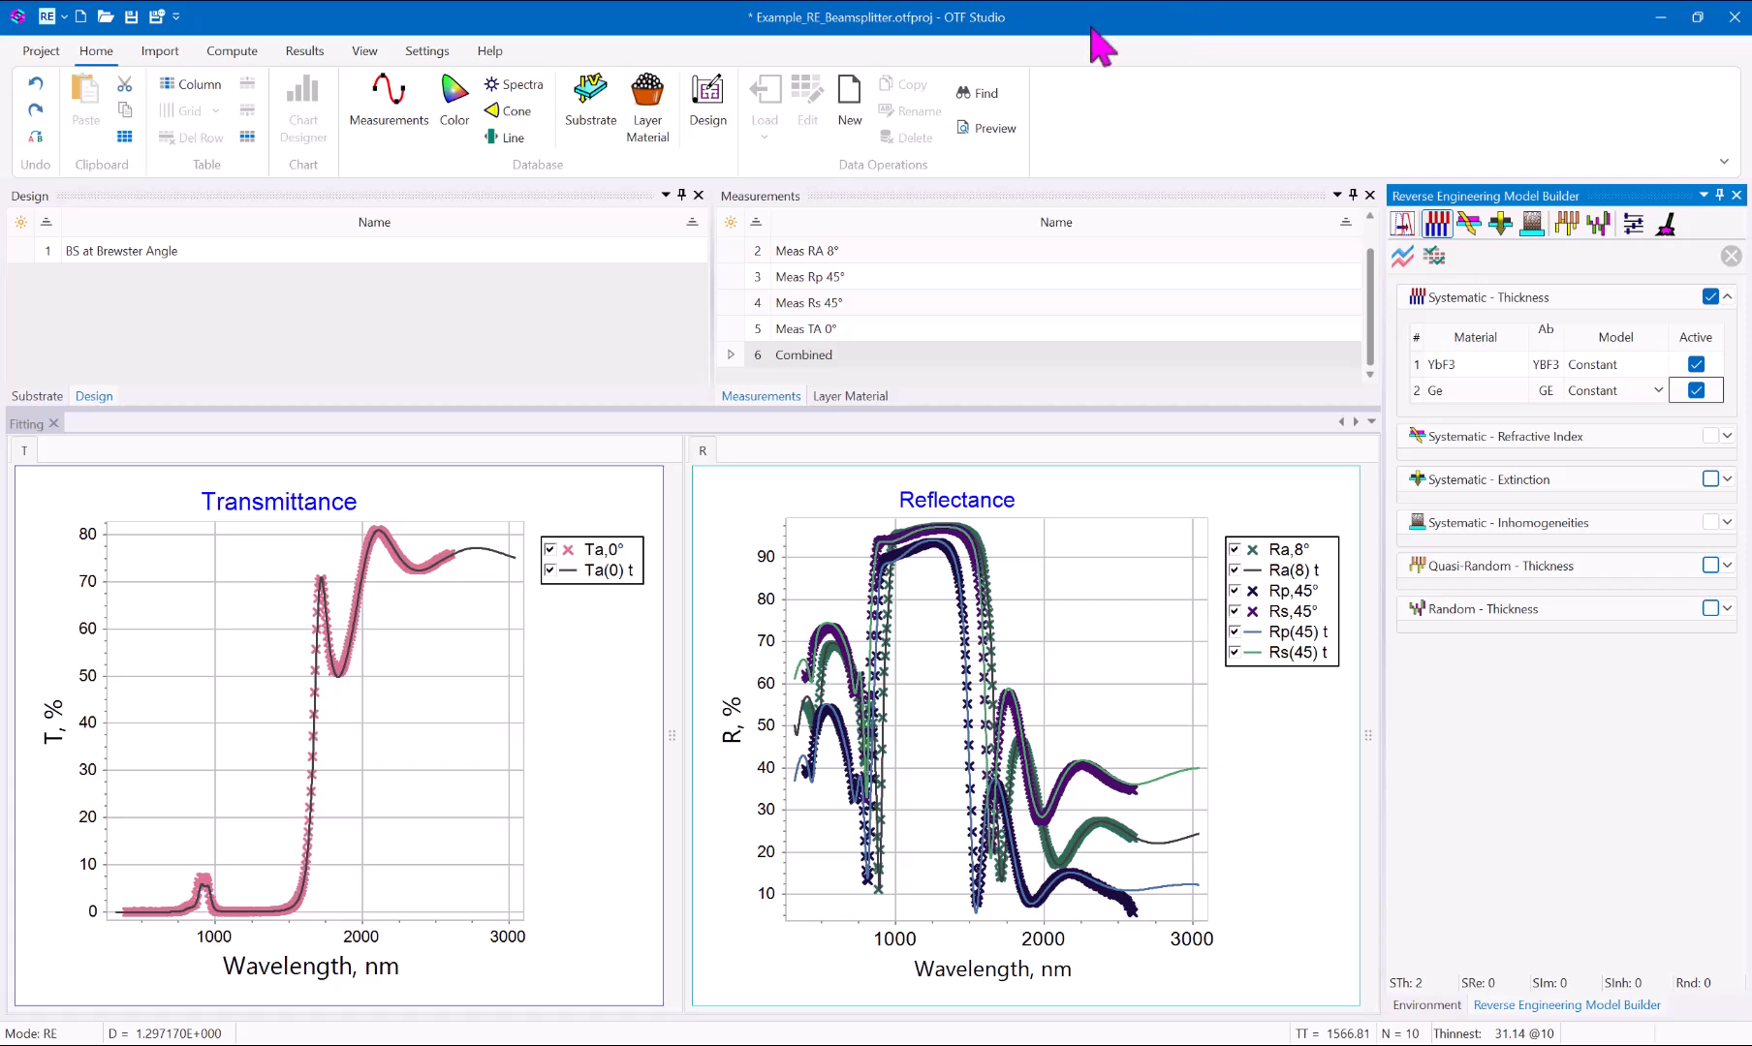
Display the relative thickness errors chart and merge the reflectance and transmittance charts into one tabbed group in the Fitting window.
{"action": "left_click", "coordinate": [348, 54]}
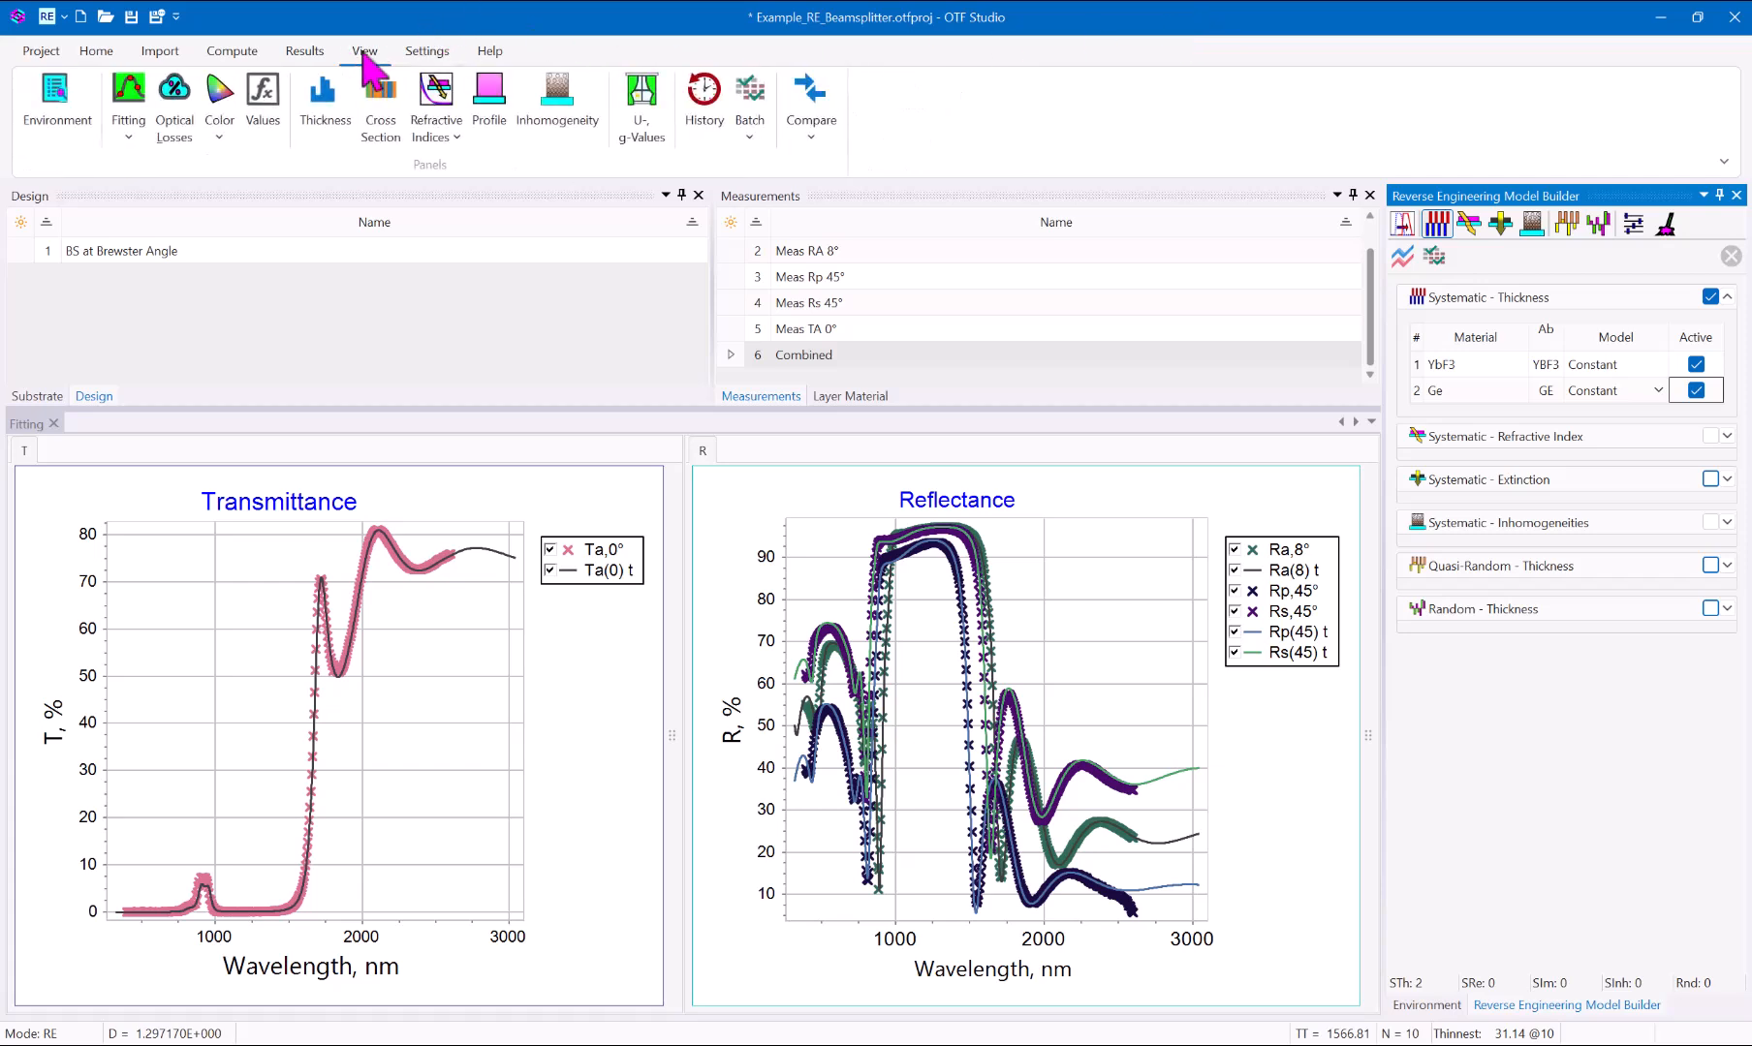
{"action": "left_click", "coordinate": [328, 114]}
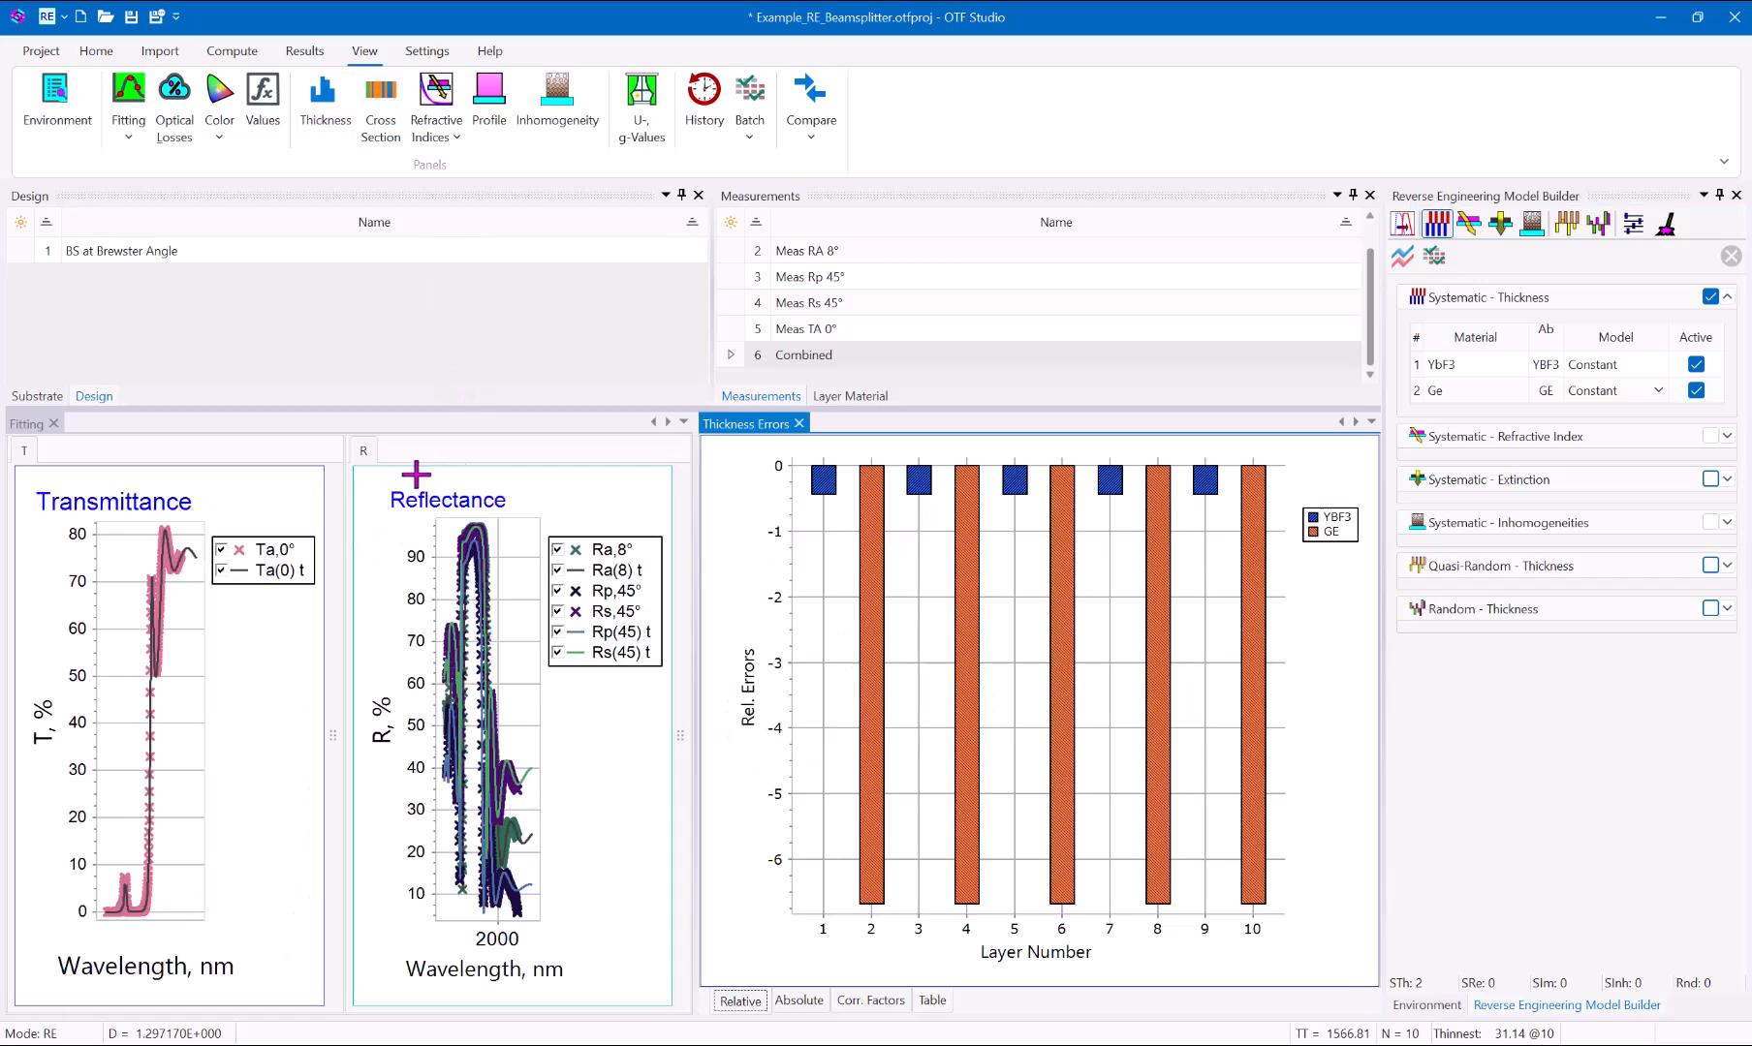
{"action": "left_click_drag", "start_coordinate": [377, 470], "coordinate": [167, 725]}
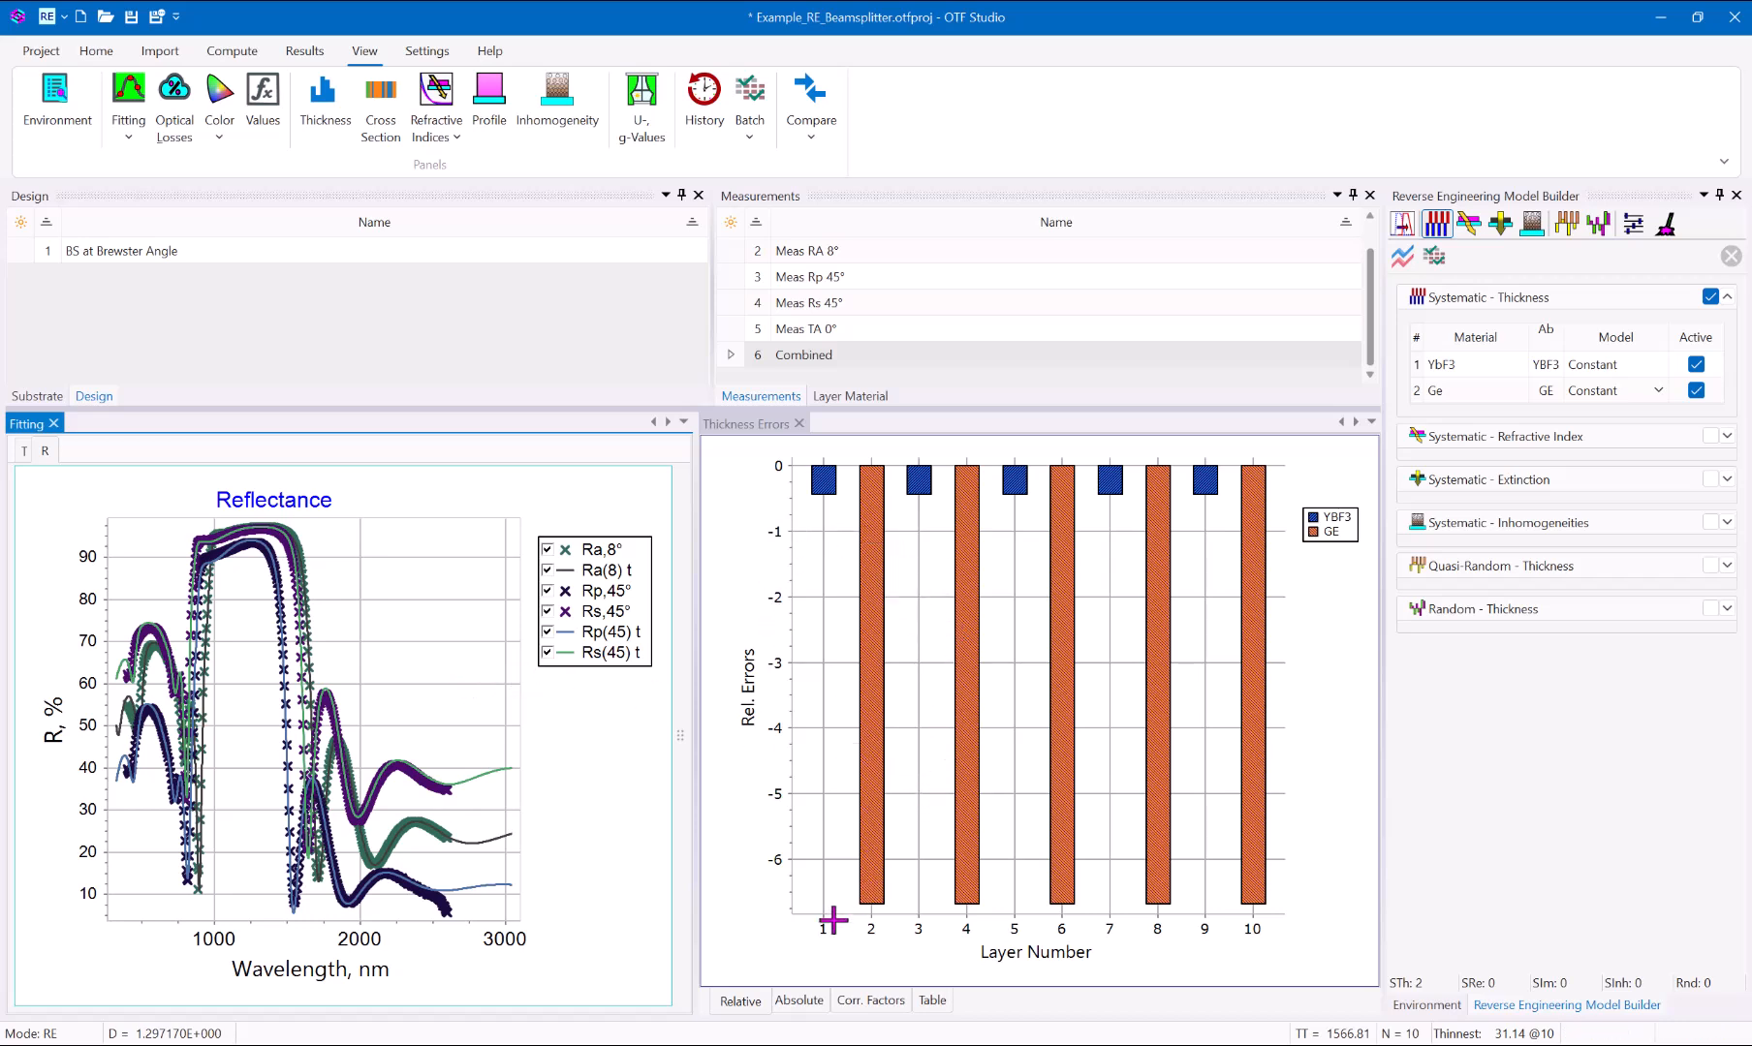
{"action": "mouse_move", "coordinate": [869, 901]}
{"action": "mouse_move", "coordinate": [824, 490]}
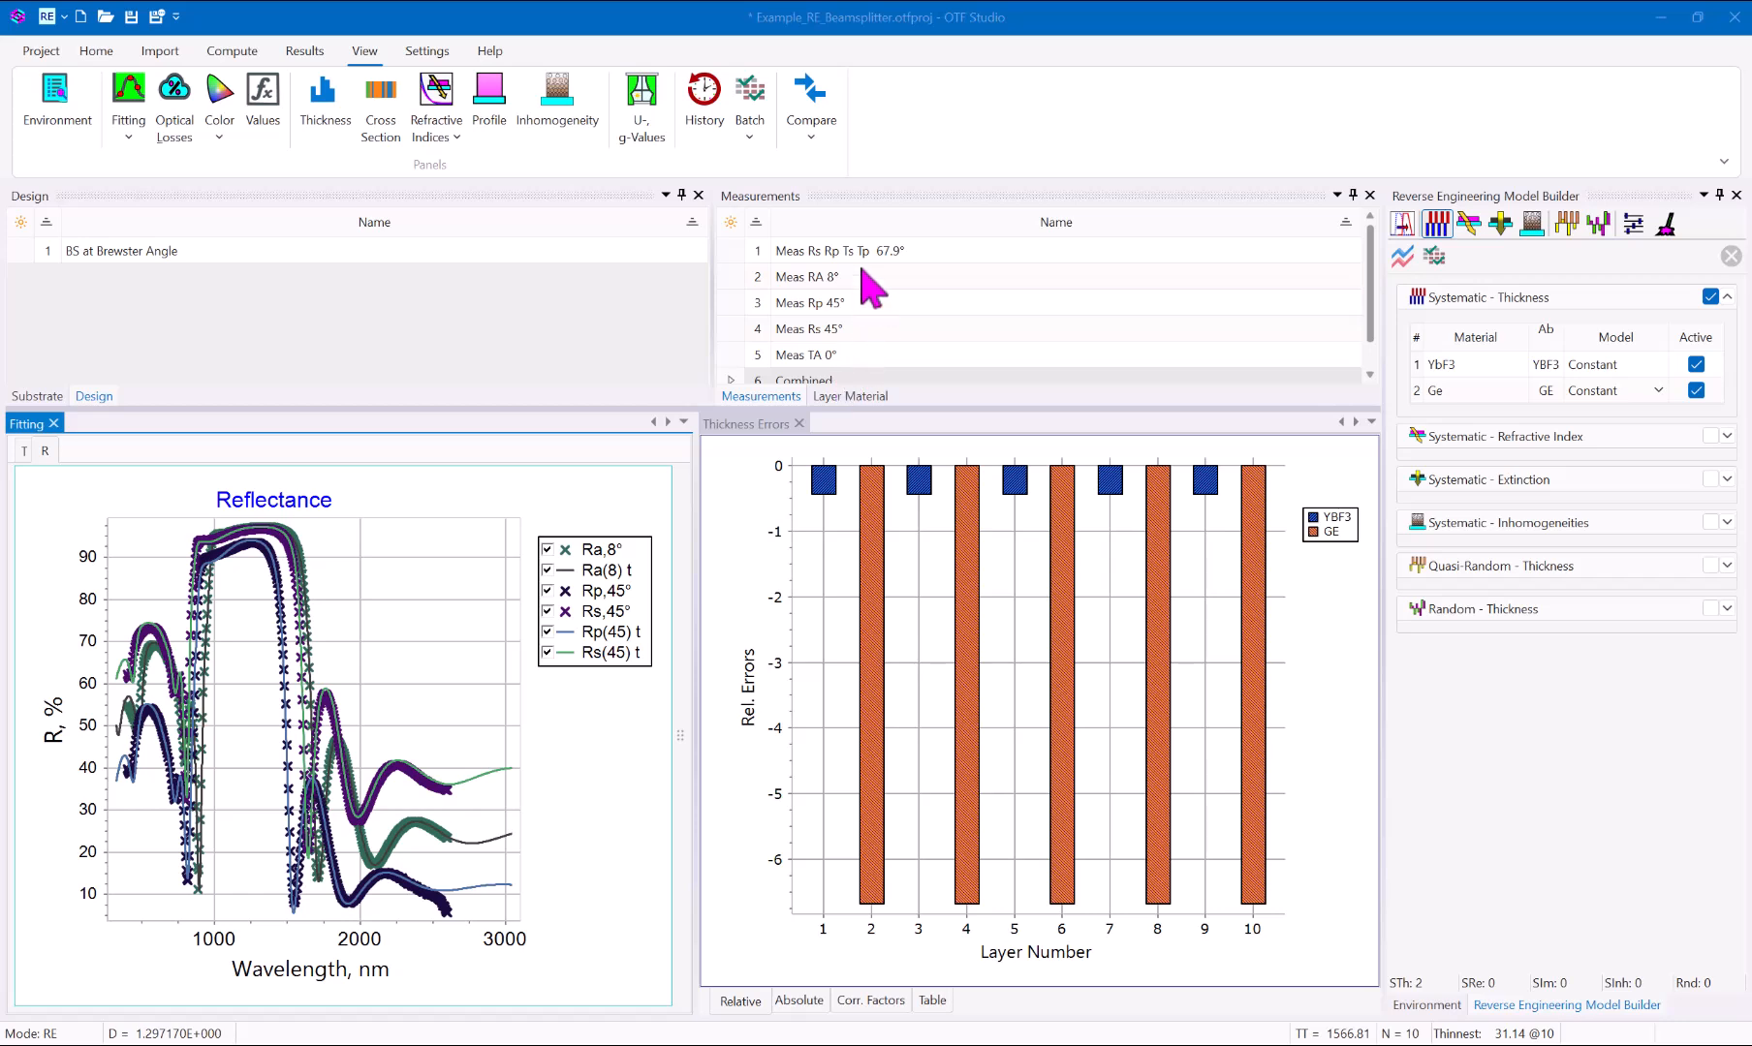
Append the Meas Rs Rp Ts Tp 67.9° measurement to the fitting comparison, widen the Fitting window and bring up the transmittance chart.
{"action": "left_click", "coordinate": [861, 254]}
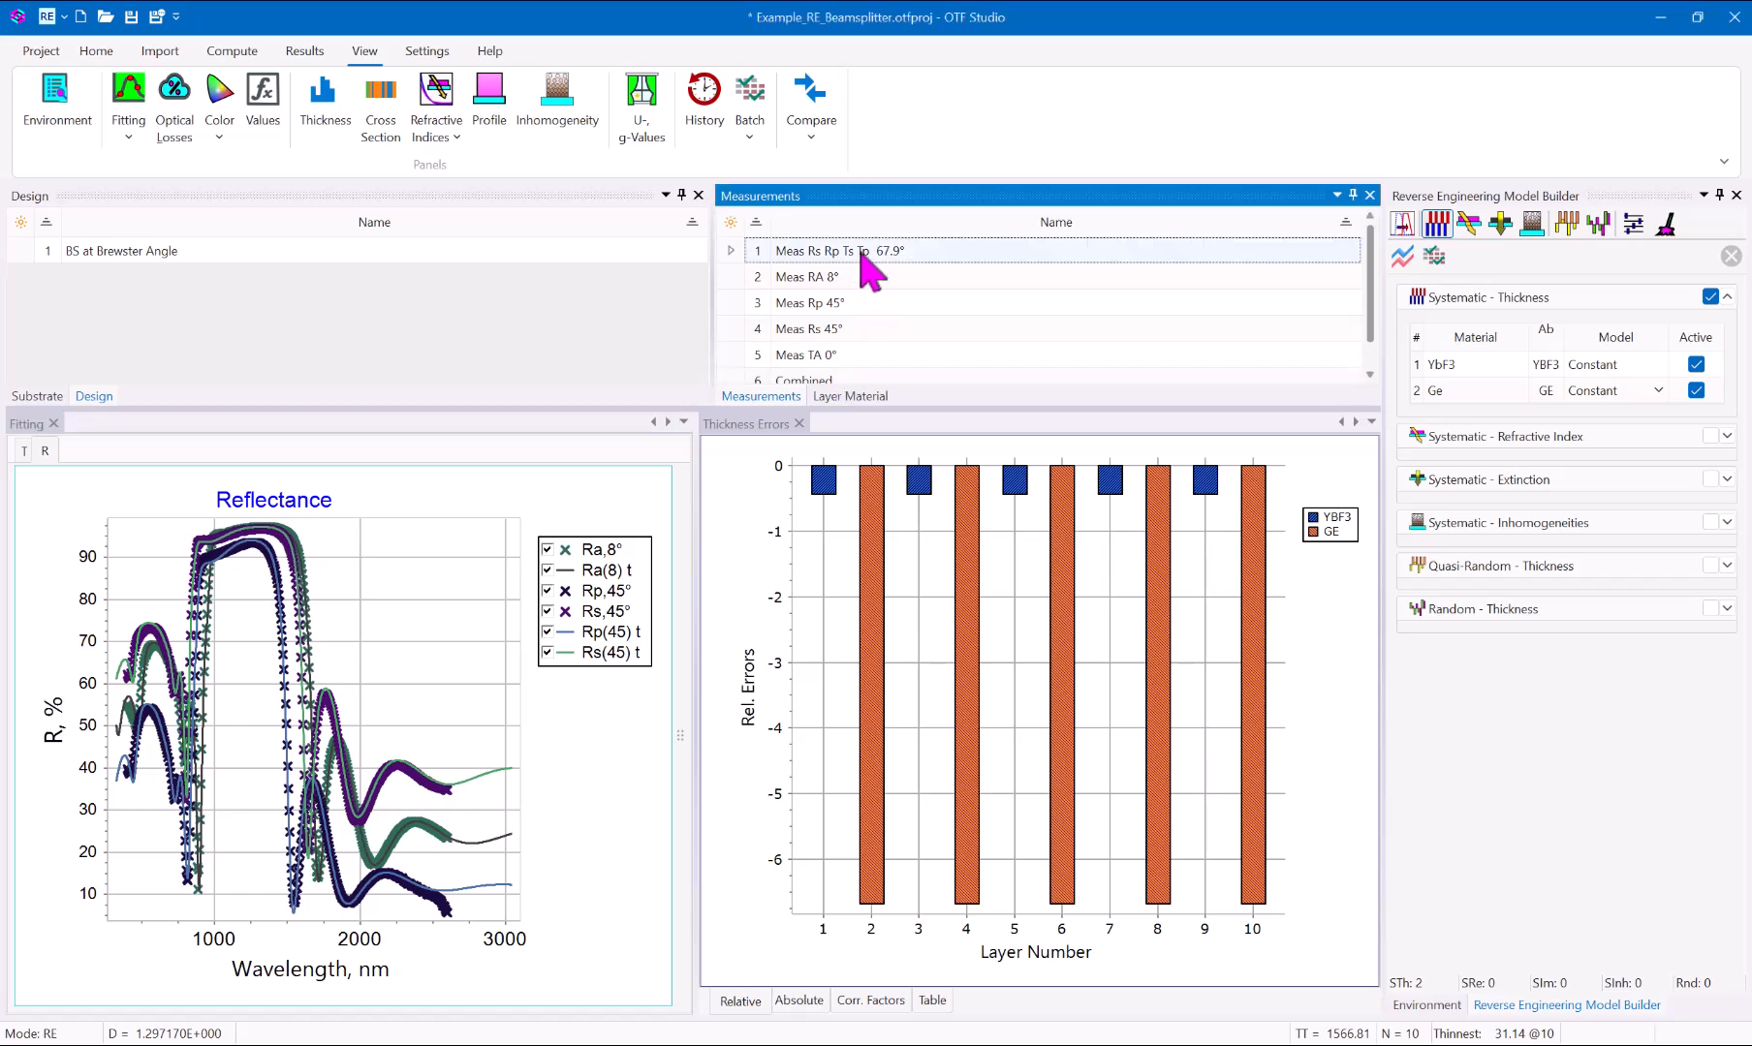
{"action": "right_click", "coordinate": [860, 257]}
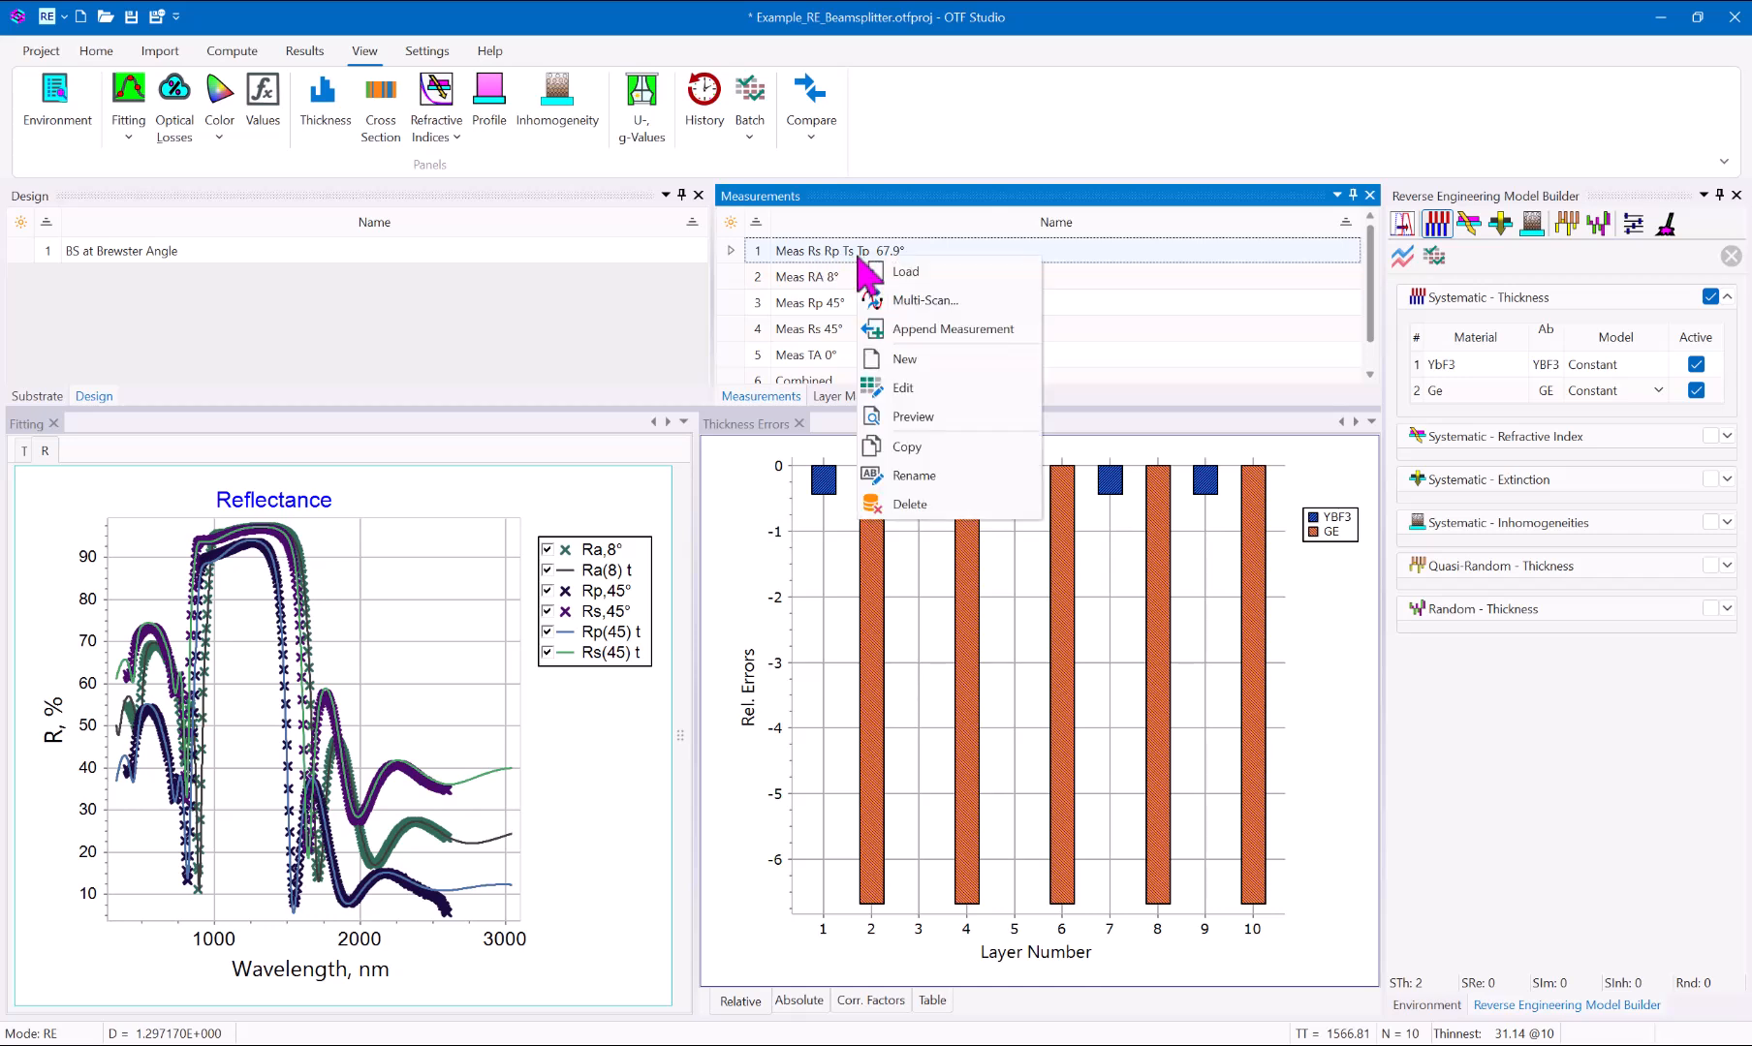
{"action": "left_click", "coordinate": [901, 329]}
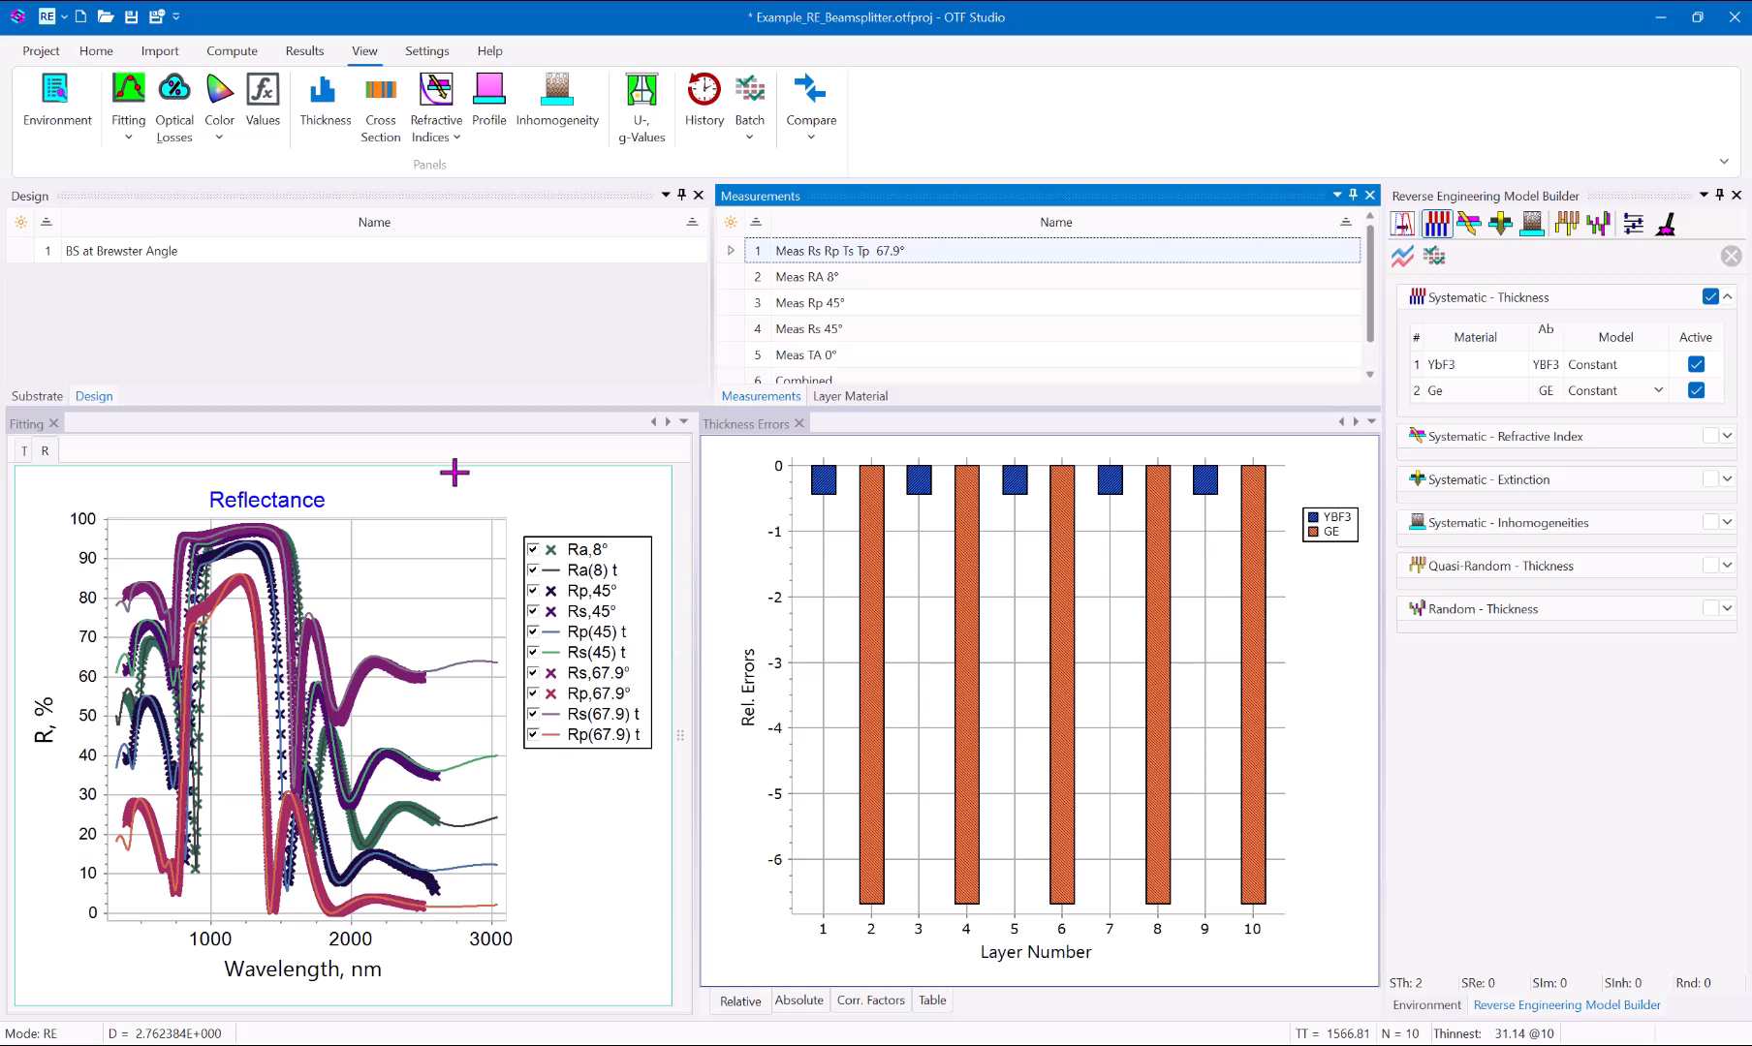
{"action": "left_click_drag", "start_coordinate": [695, 540], "coordinate": [828, 547]}
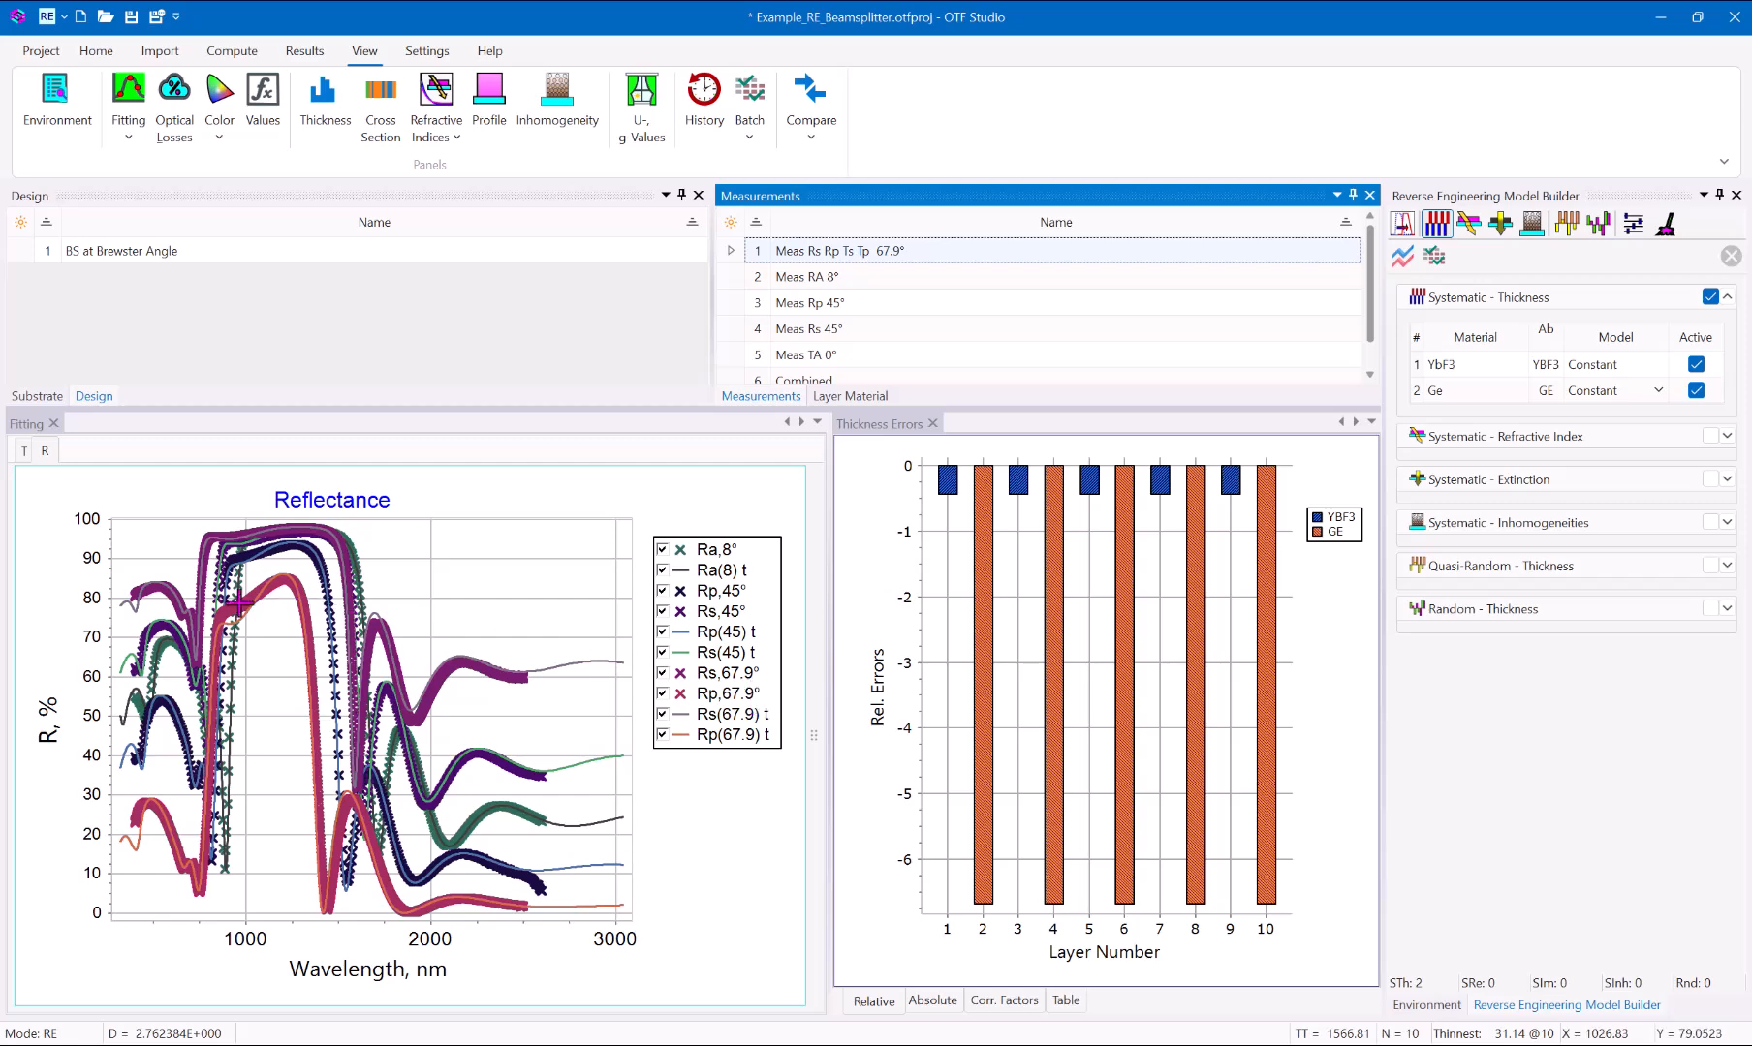
{"action": "left_click", "coordinate": [25, 452]}
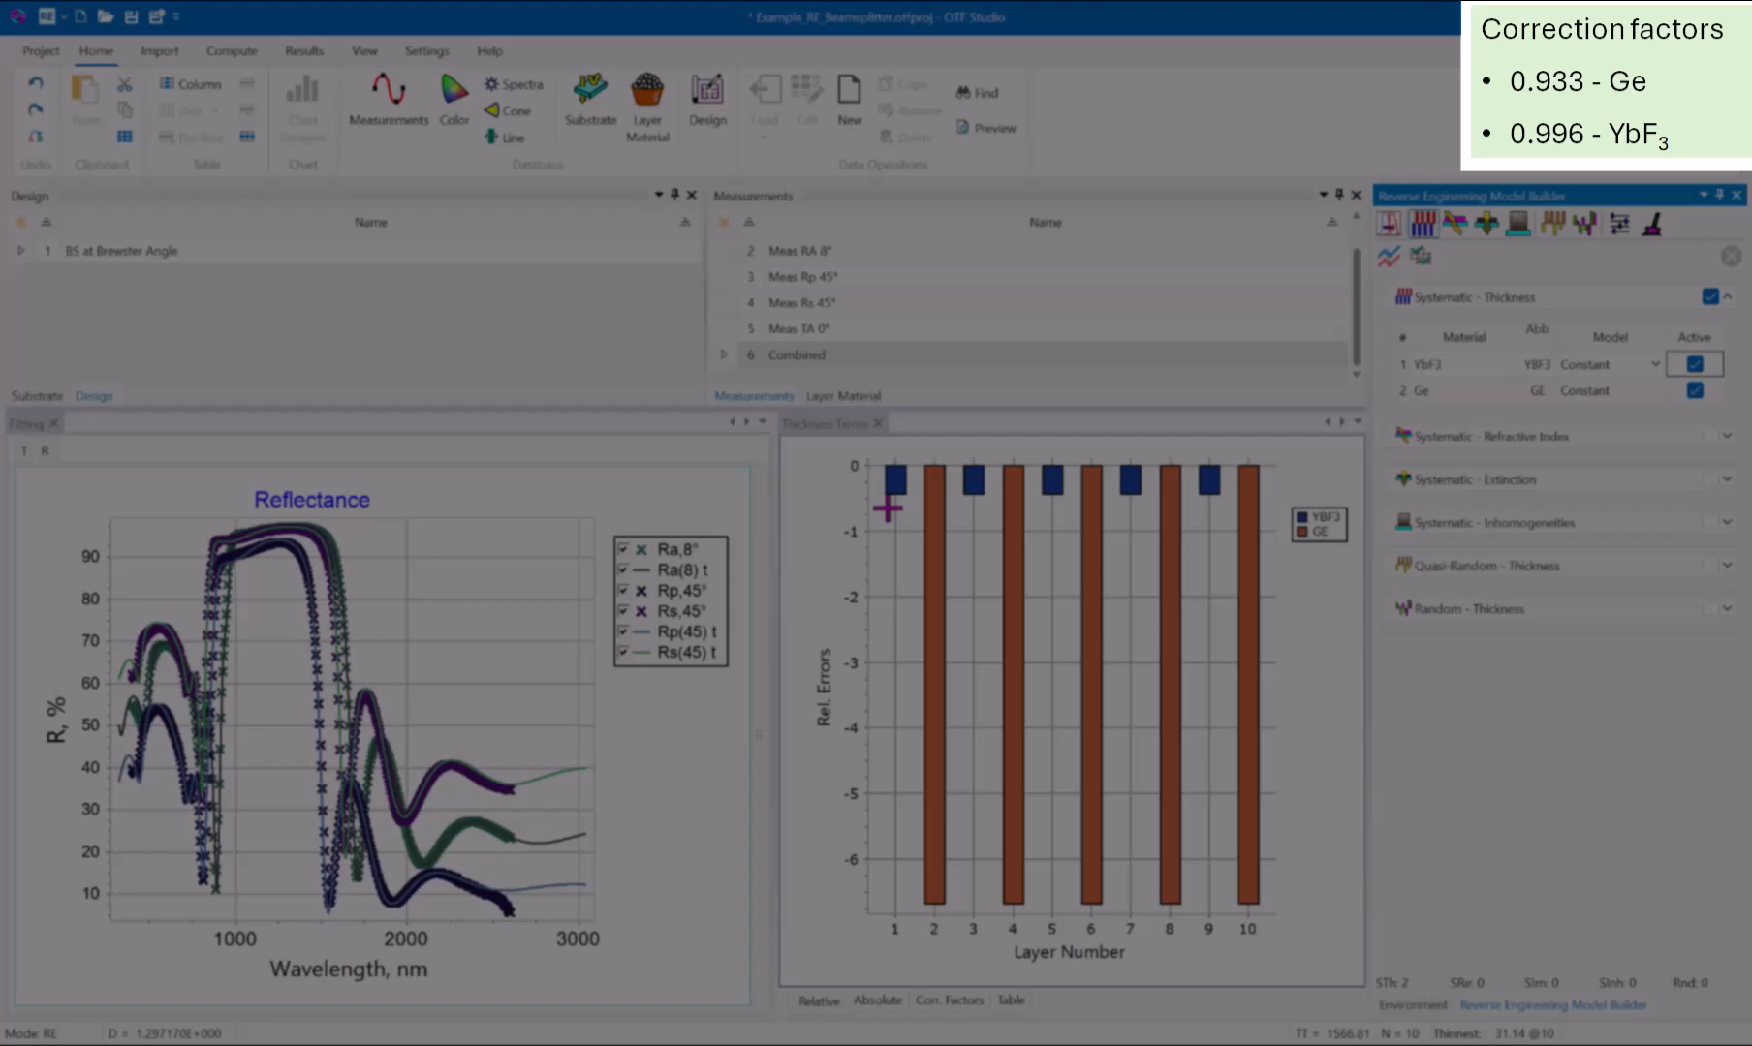
Save the fitted design as a recipe named BS at Brewster Angle_Recipe_1, with BS at Brewster Angle as the previous recipe.
{"action": "mouse_move", "coordinate": [926, 679]}
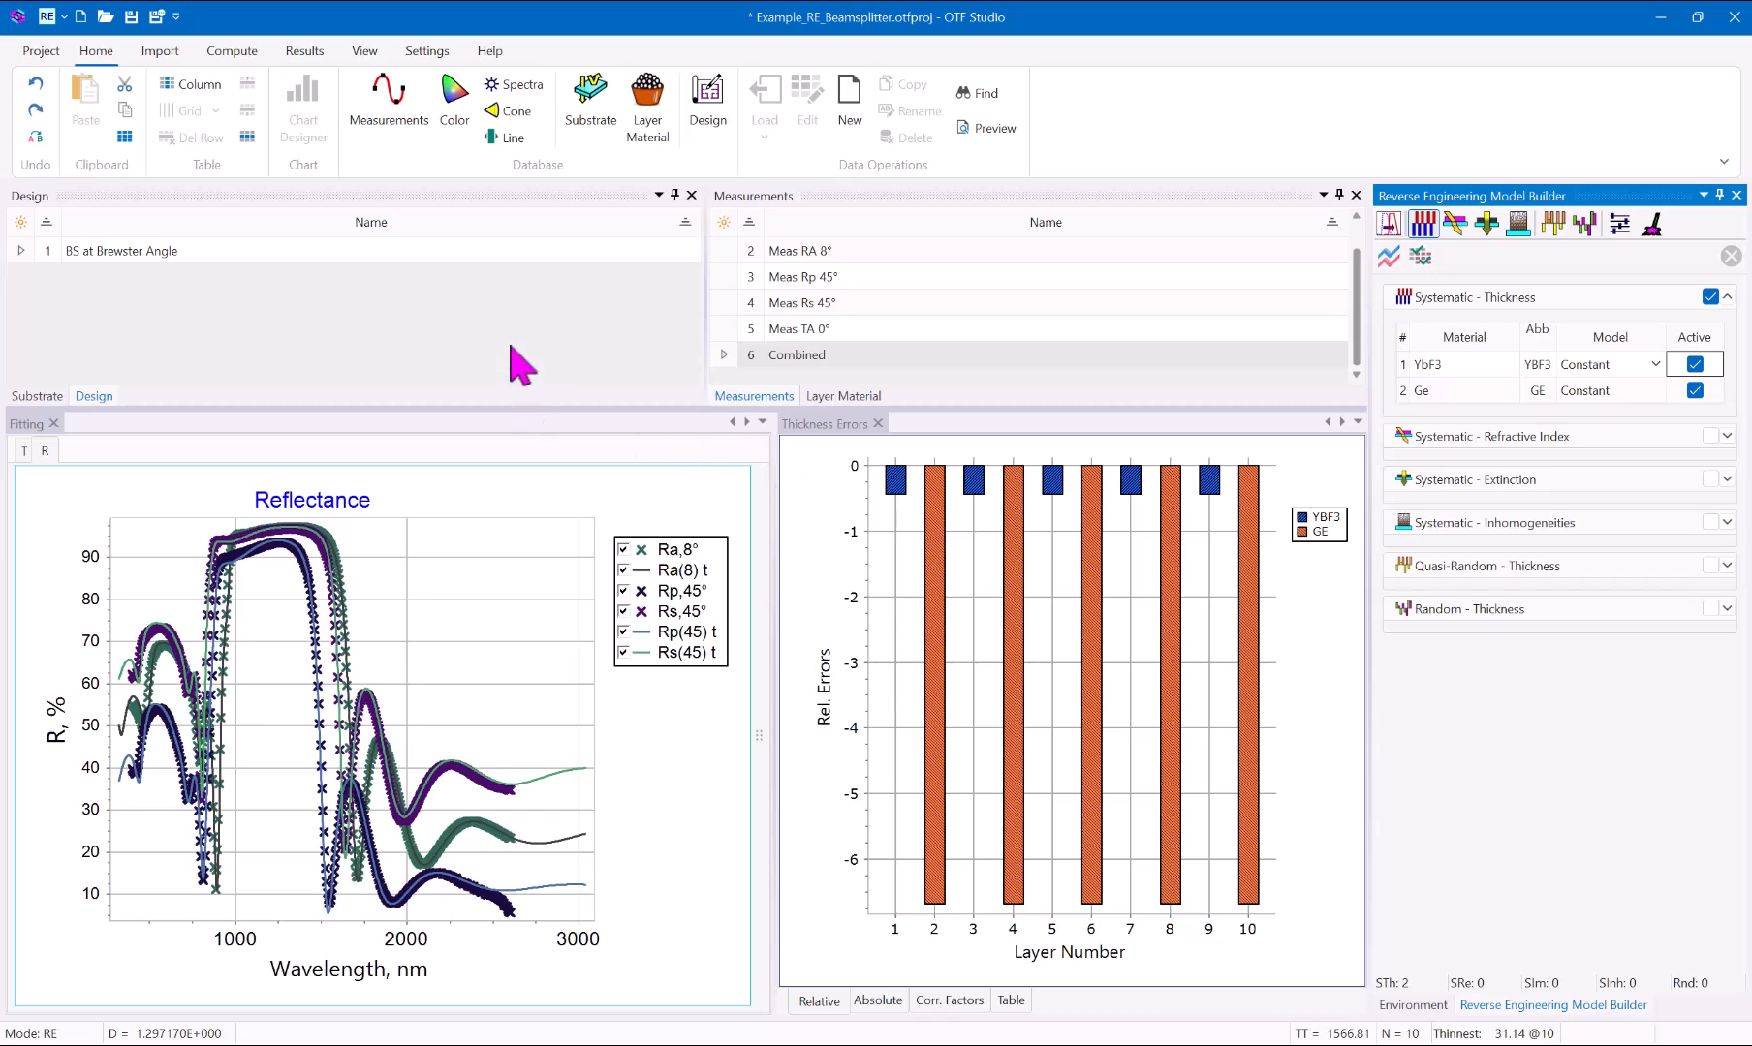
{"action": "left_click", "coordinate": [298, 56]}
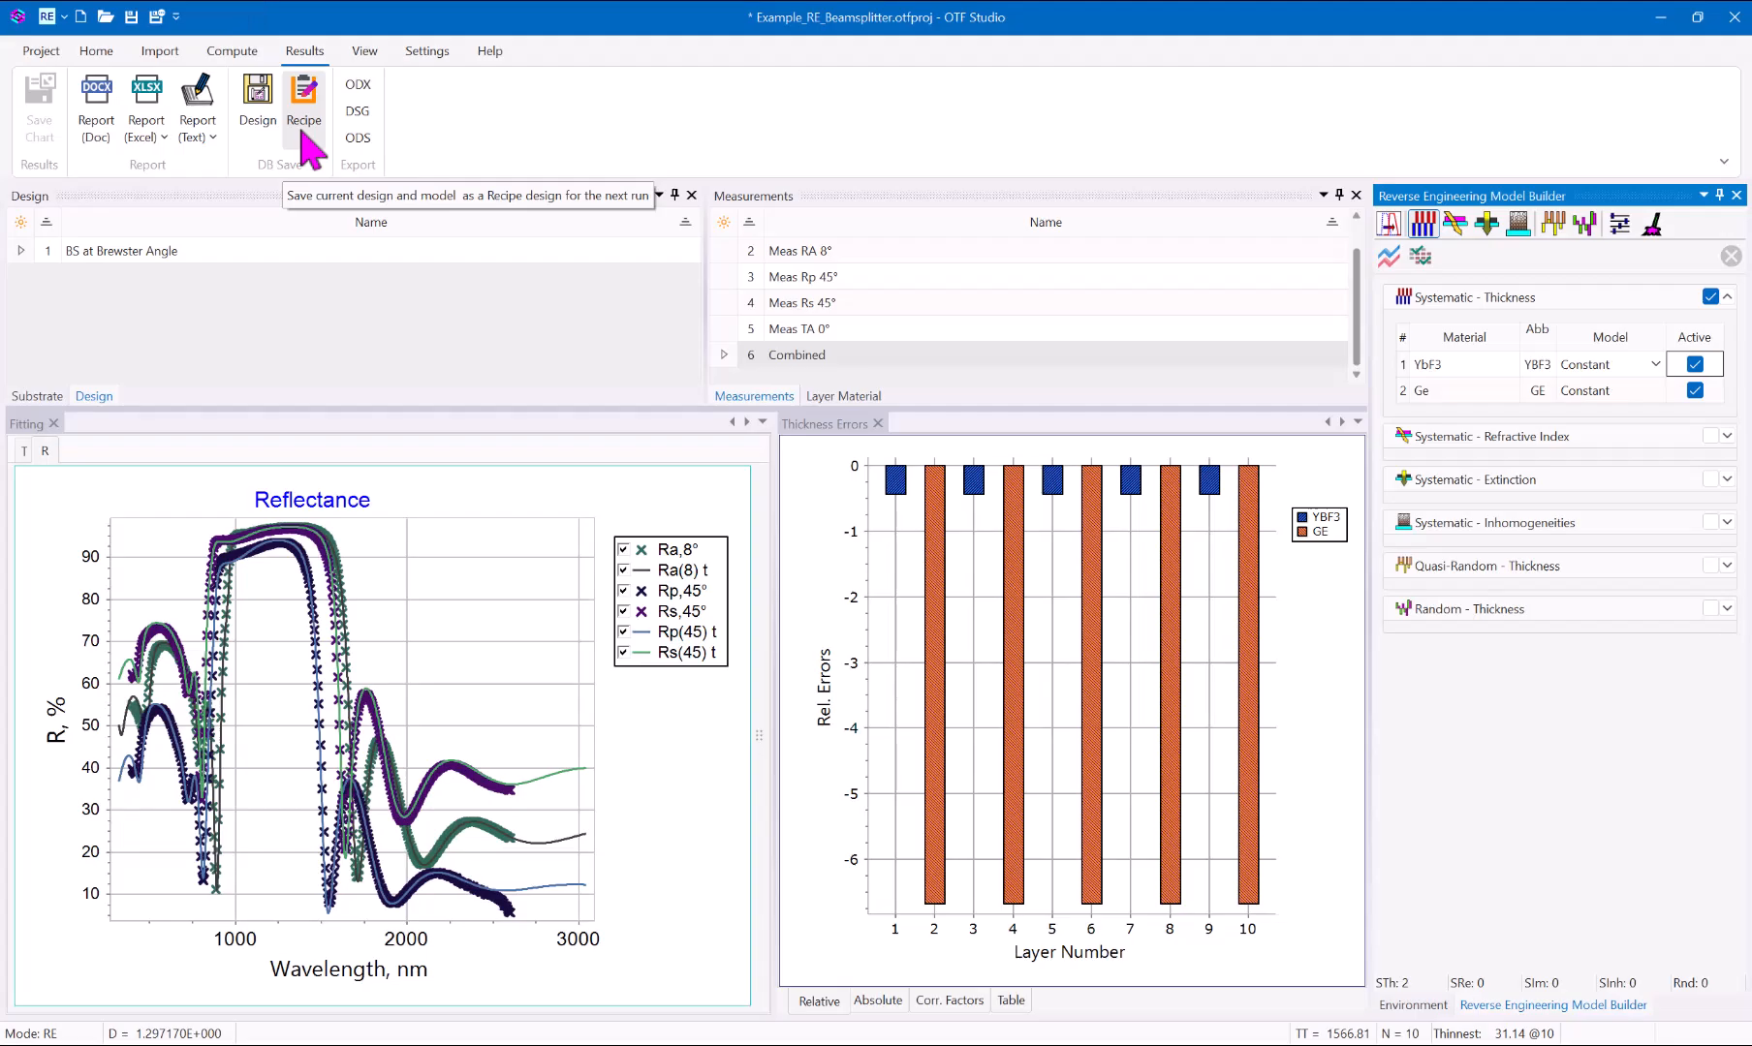
{"action": "left_click", "coordinate": [302, 136]}
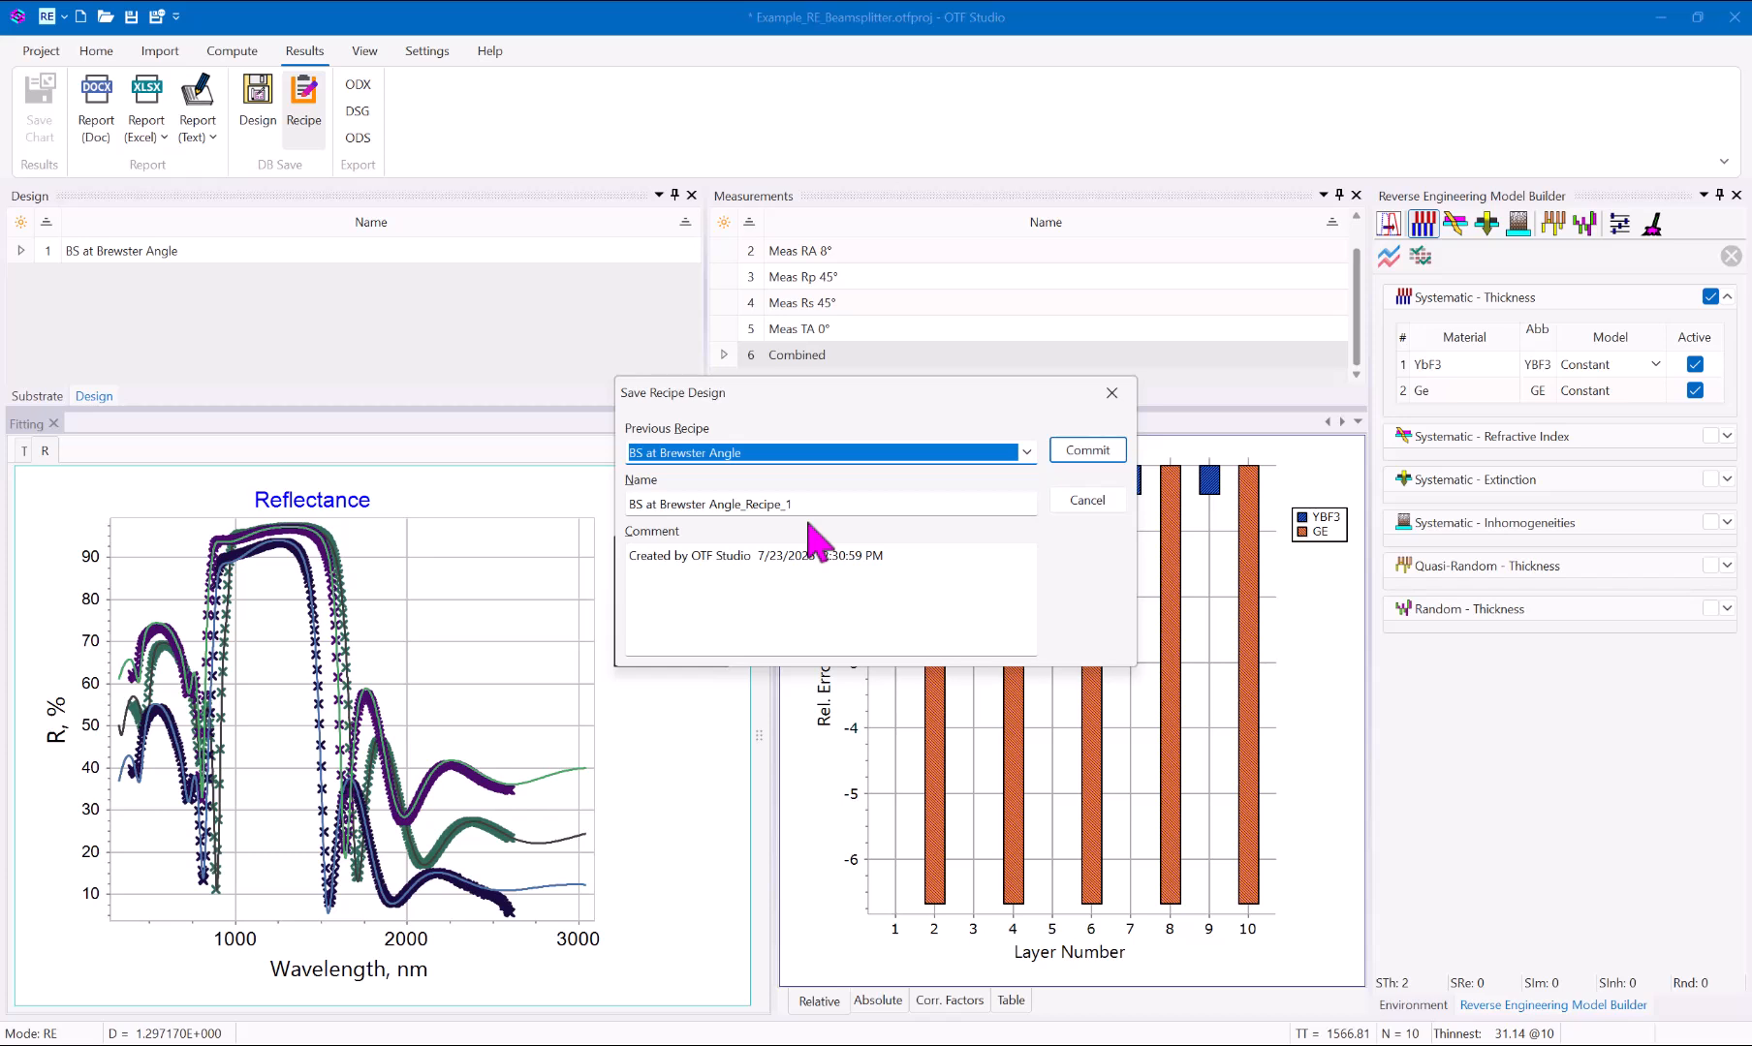
{"action": "left_click", "coordinate": [1087, 456]}
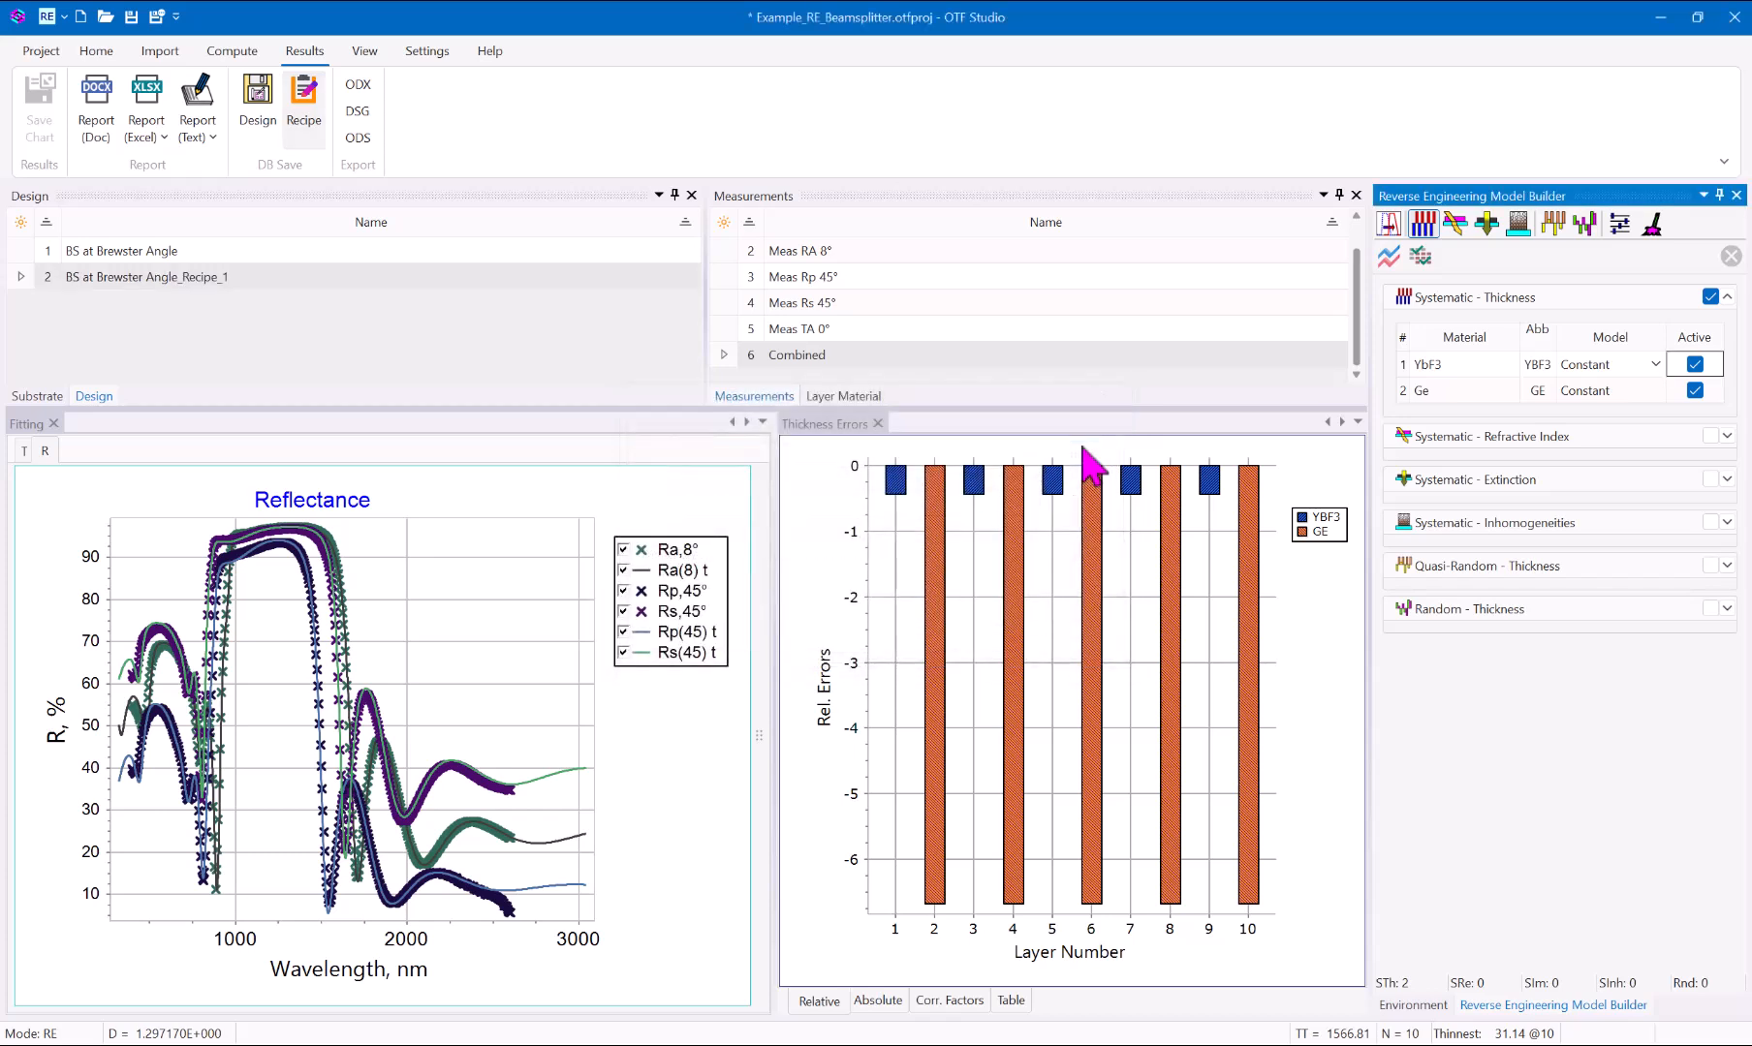
Compare the layer thicknesses of BS at Brewster Angle and BS at Brewster Angle_Recipe_1 in side-by-side Design Editors, then commit and close both.
{"action": "right_click", "coordinate": [199, 255]}
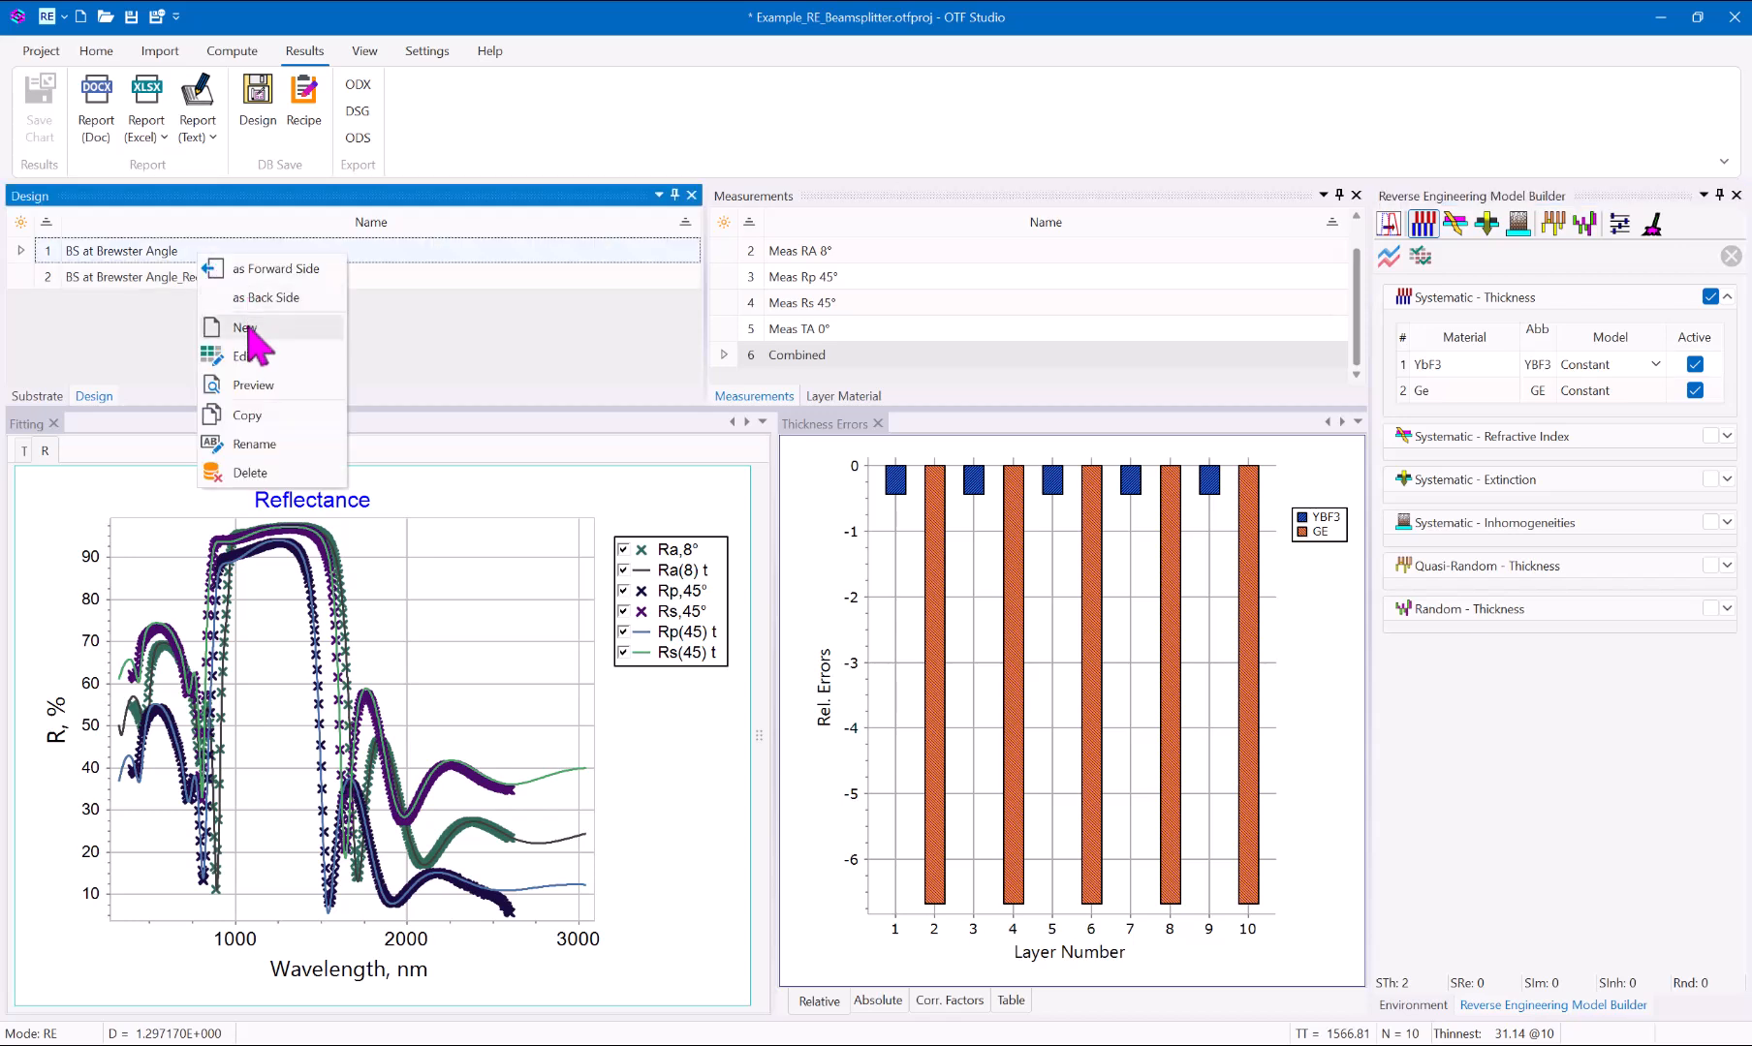
{"action": "left_click", "coordinate": [242, 356]}
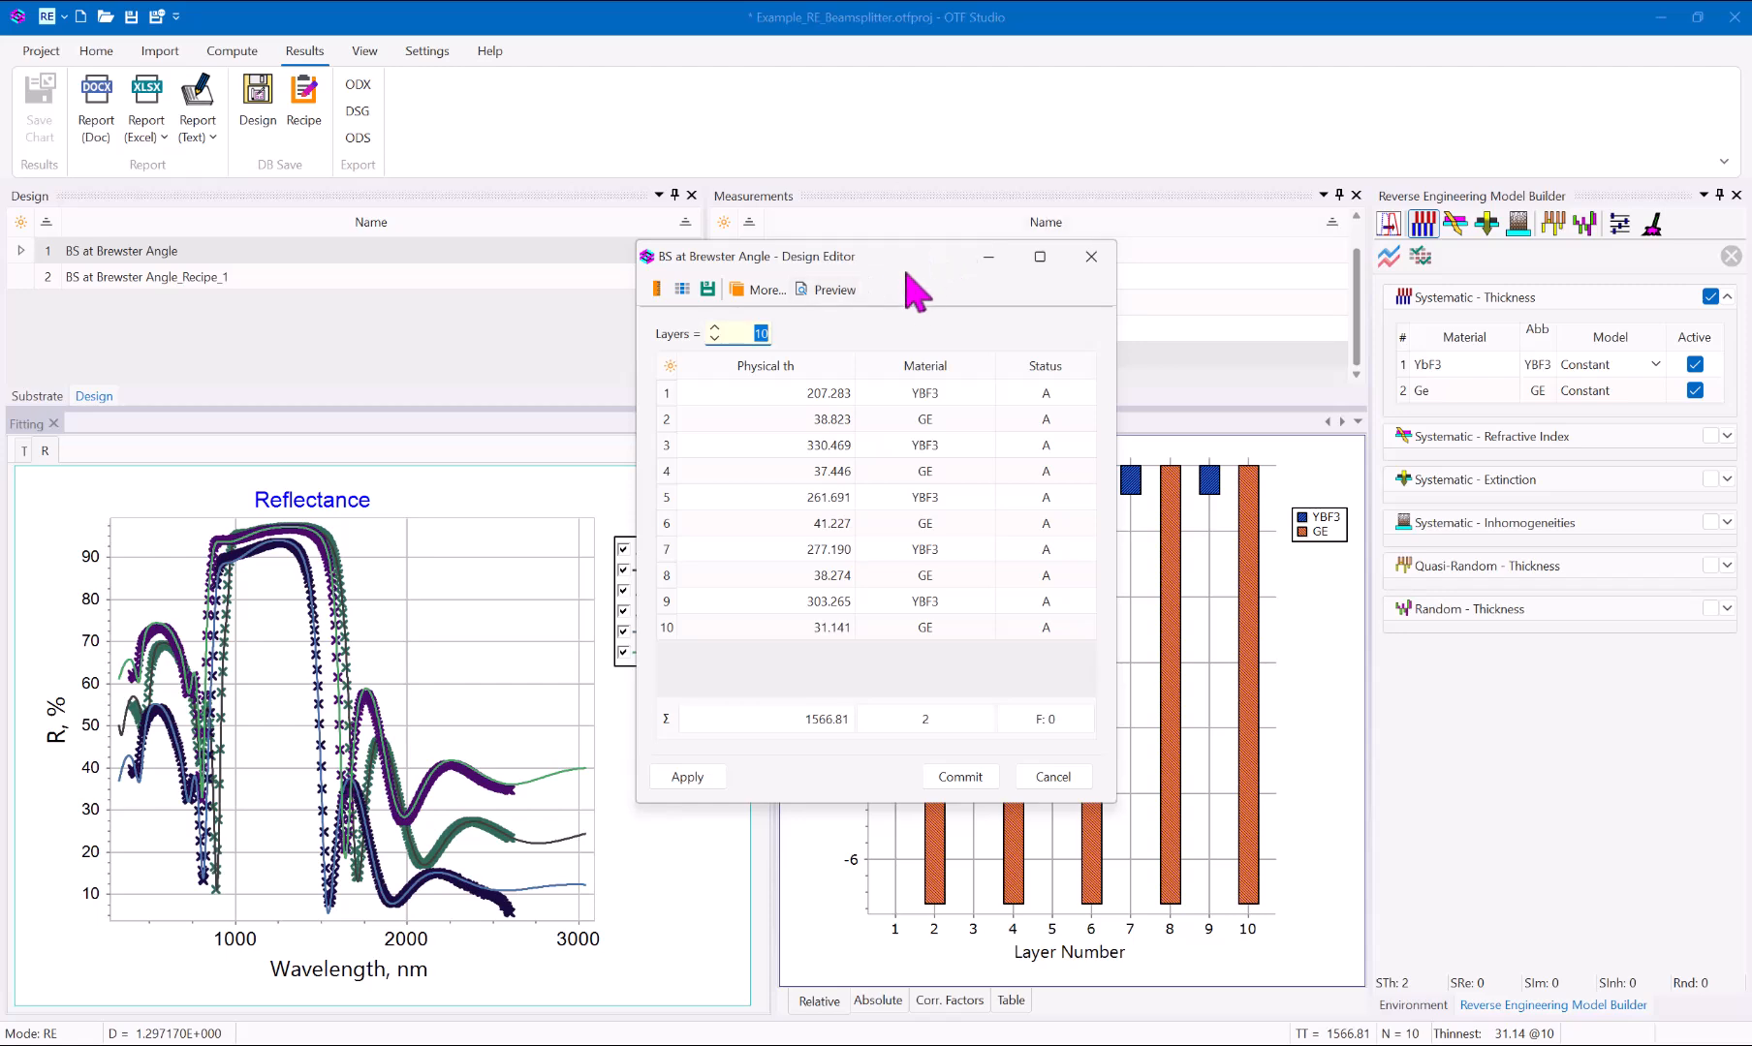
{"action": "left_click_drag", "start_coordinate": [908, 272], "coordinate": [461, 380]}
{"action": "left_click", "coordinate": [190, 280]}
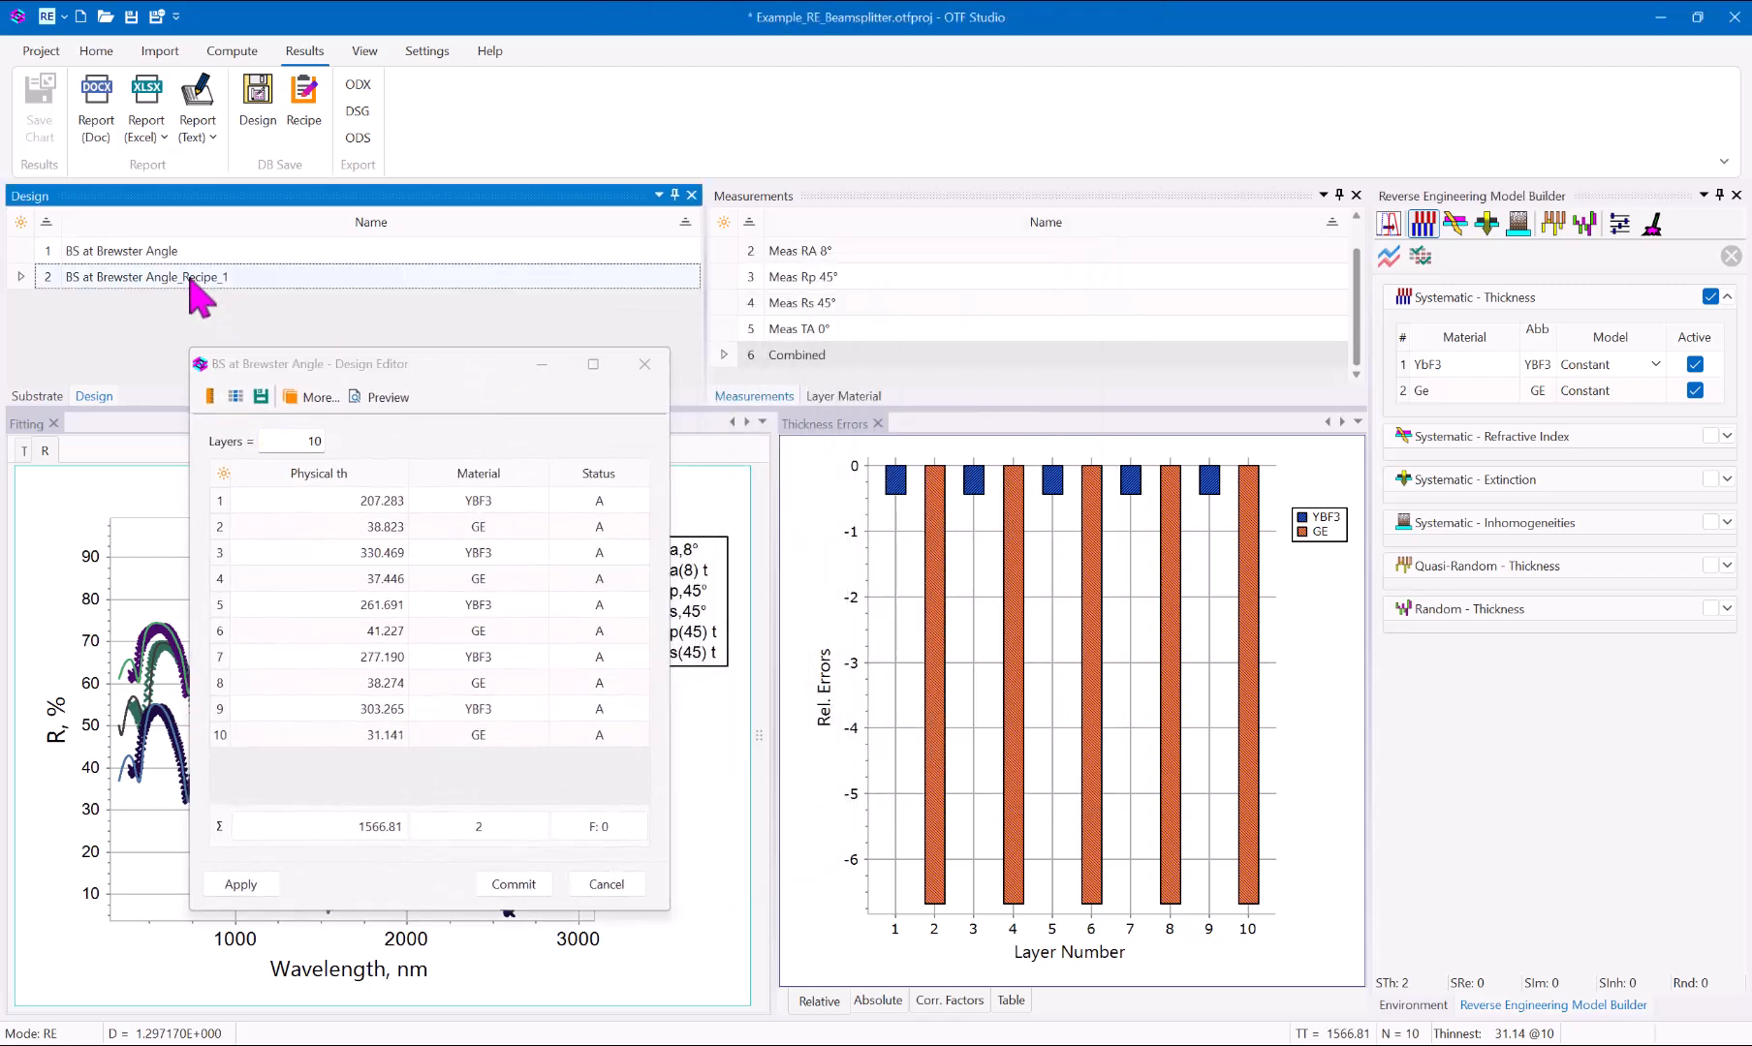
{"action": "right_click", "coordinate": [194, 283]}
{"action": "left_click", "coordinate": [235, 379]}
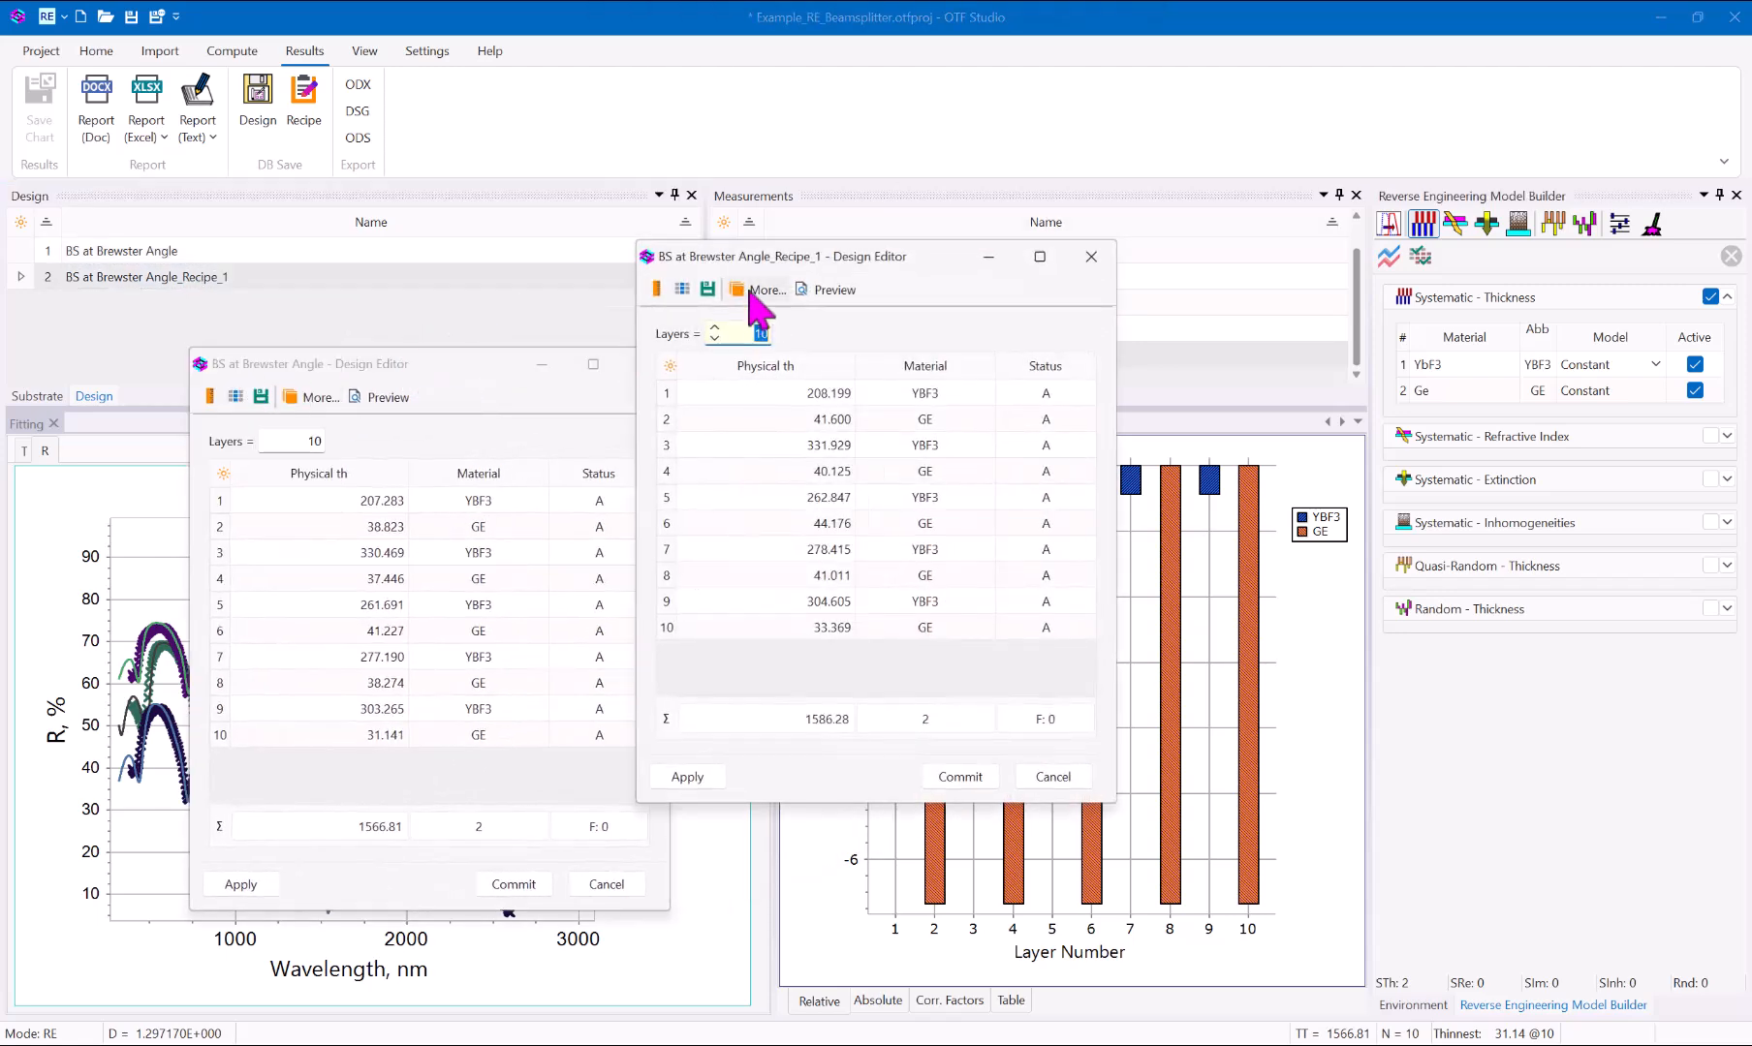
{"action": "left_click_drag", "start_coordinate": [958, 273], "coordinate": [989, 363]}
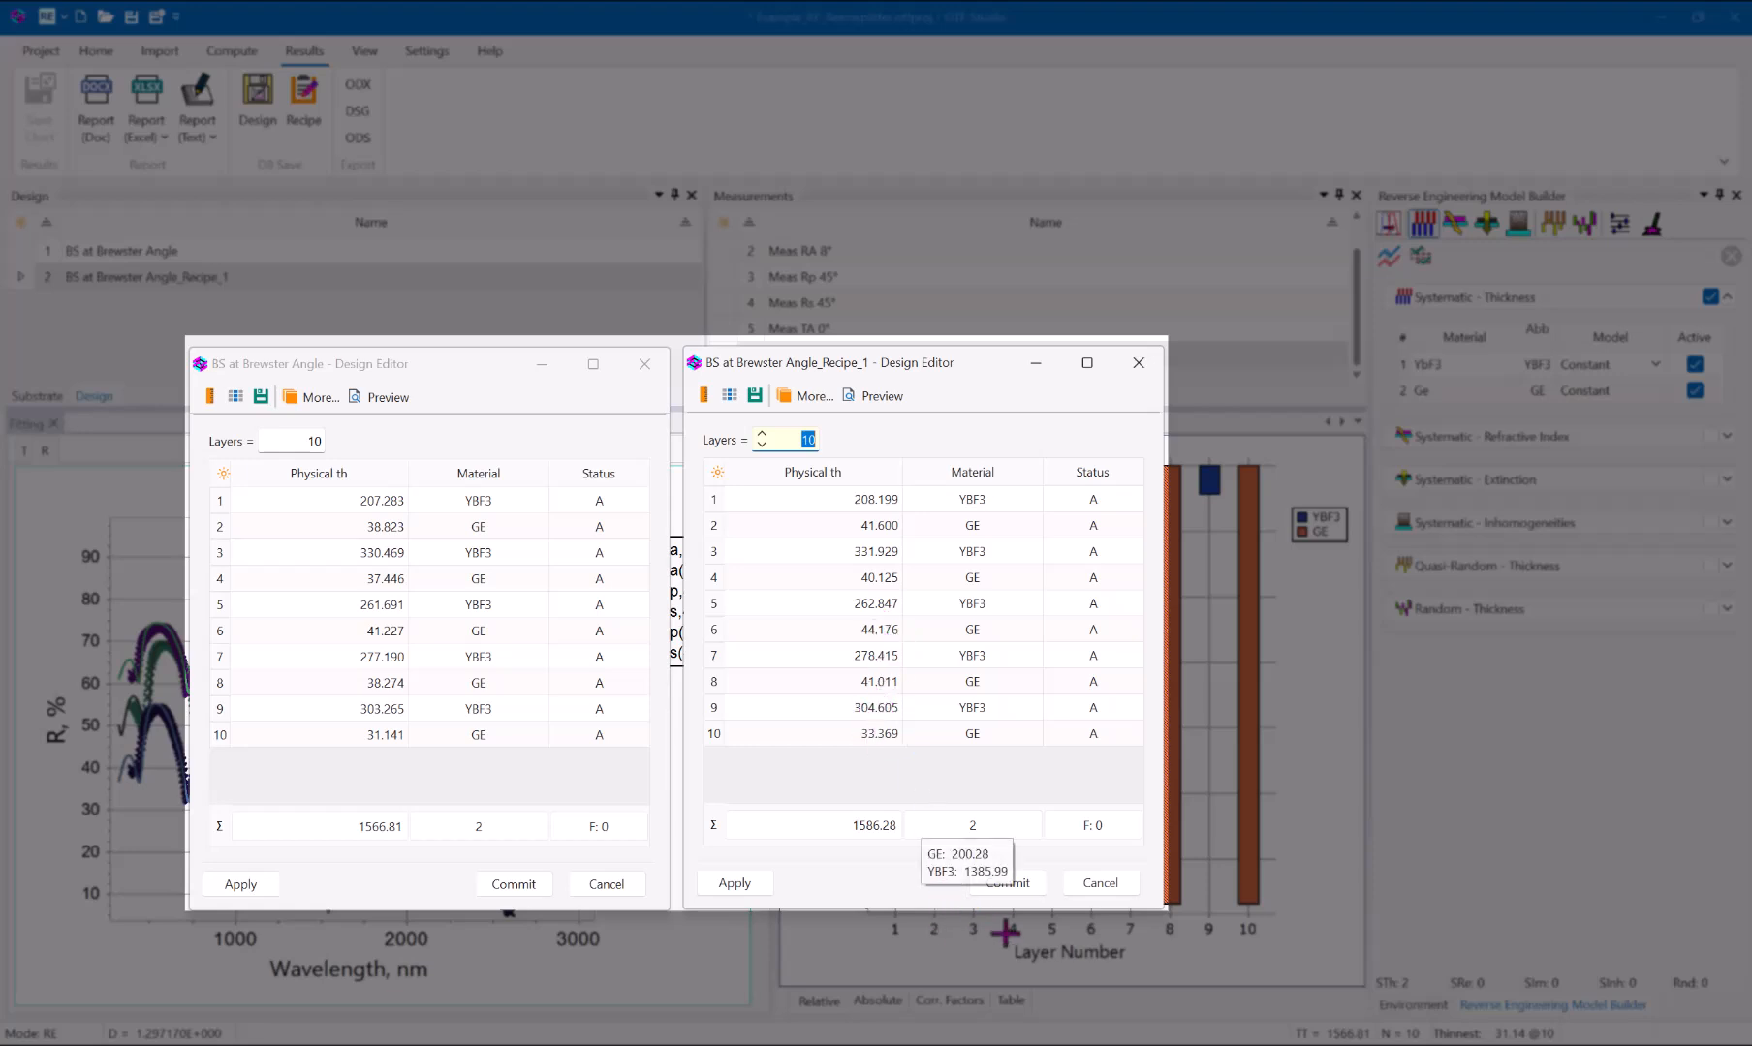
{"action": "left_click", "coordinate": [1008, 883]}
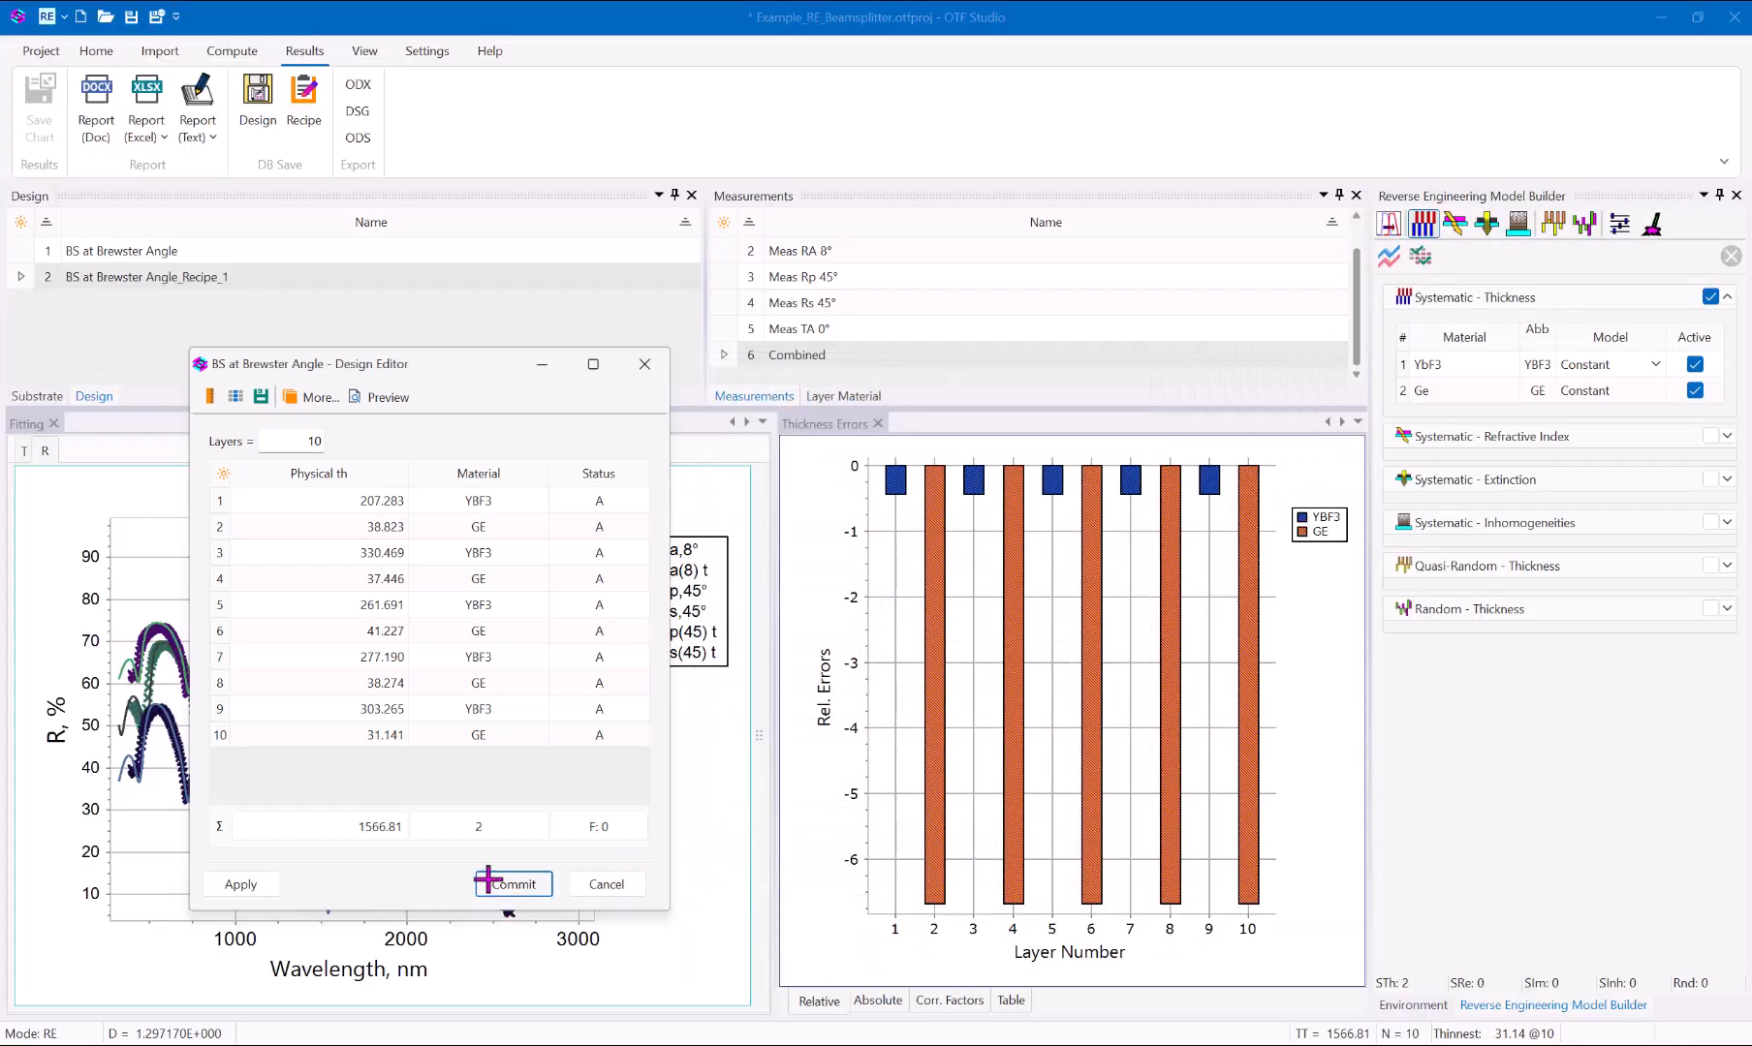
{"action": "left_click", "coordinate": [494, 886]}
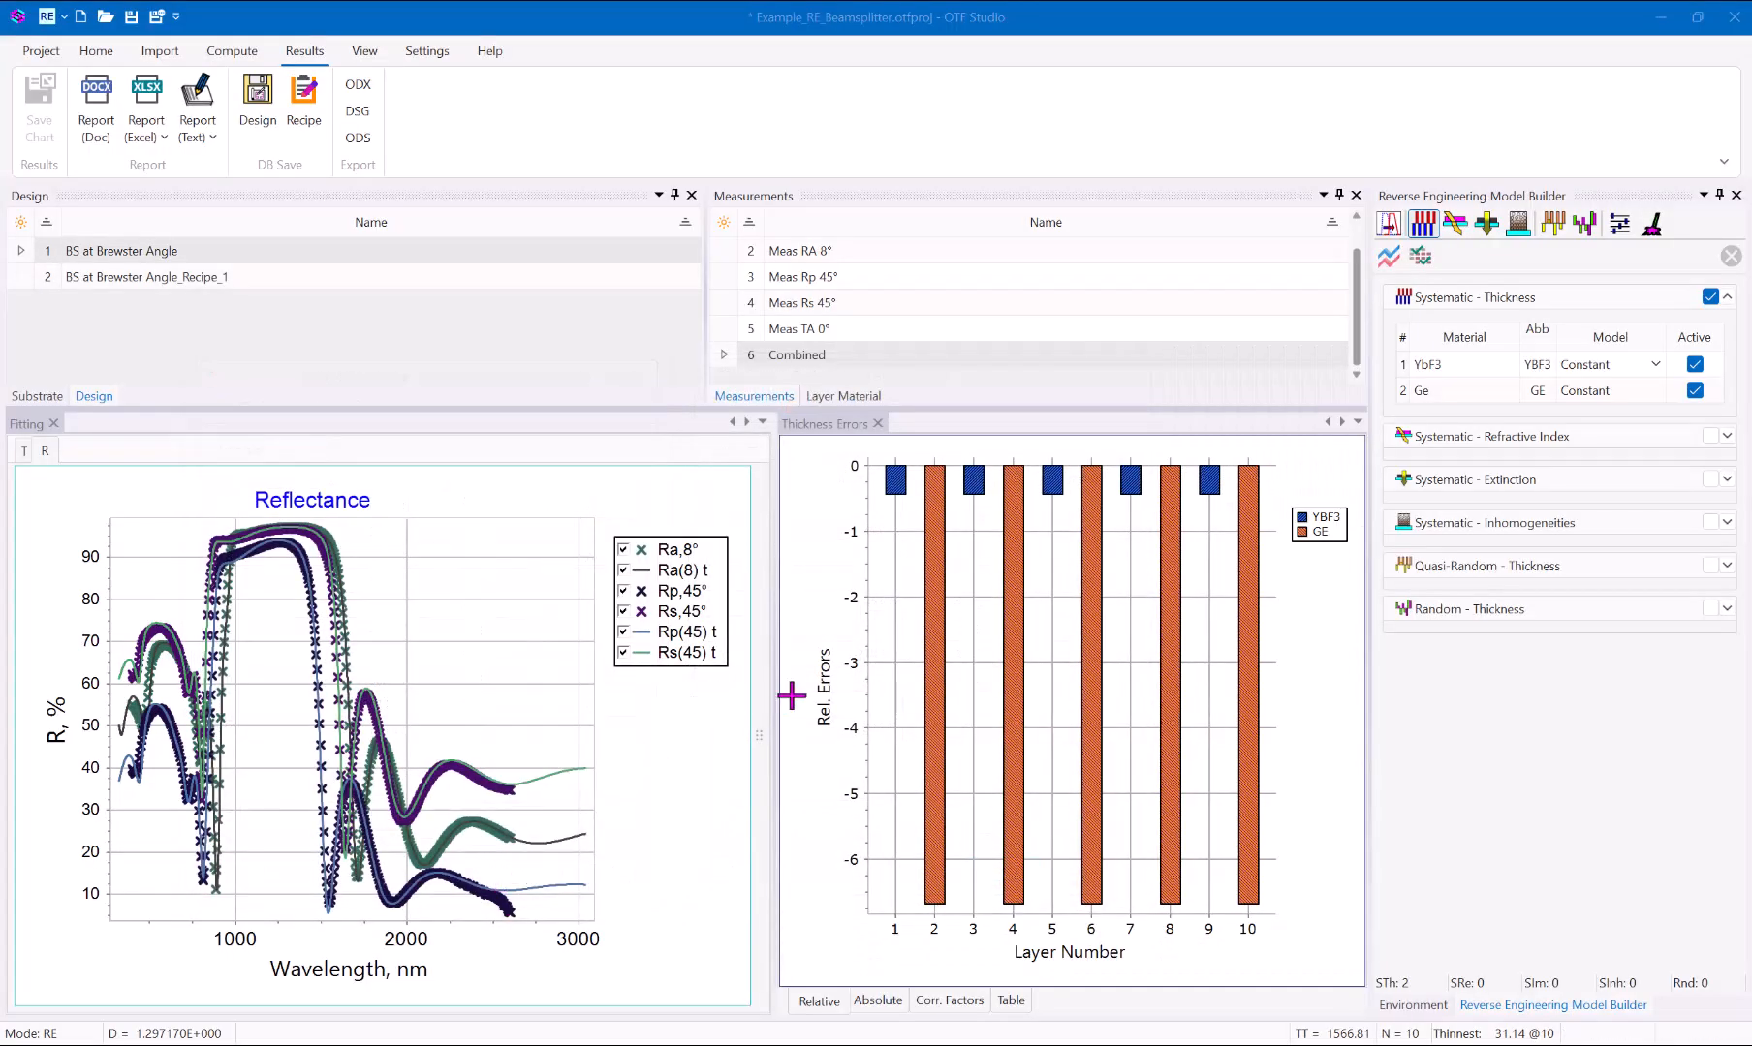